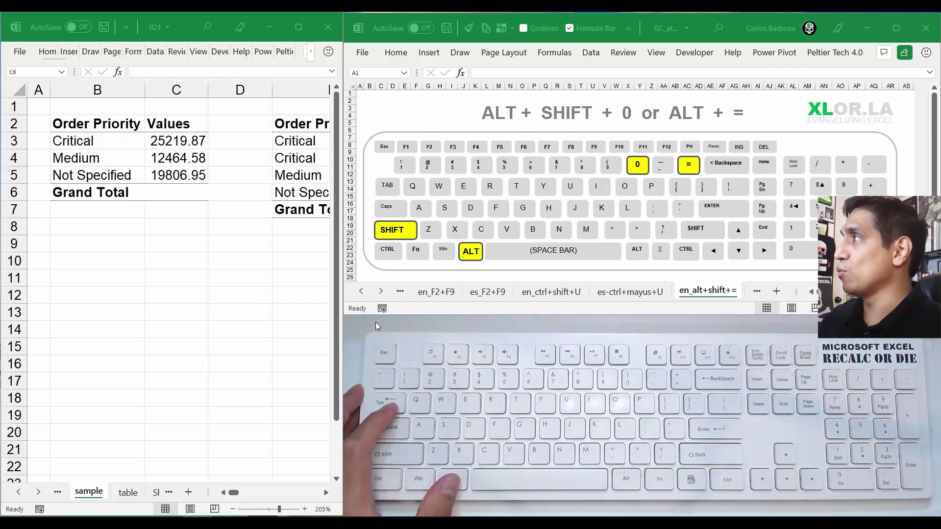
- Enter =SUM(C3:C5) by hand in the Grand Total cell C6, then clear it
left_click(180, 198)
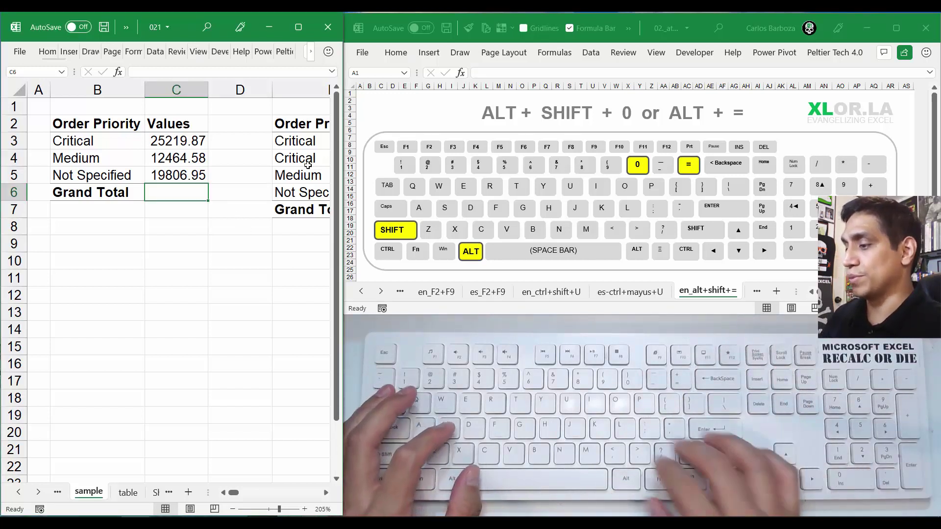
type("=sum")
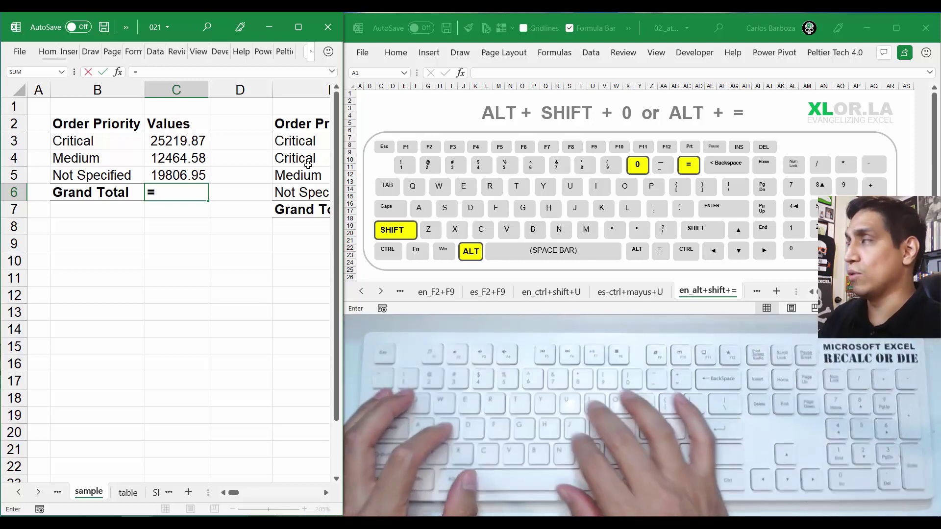
key("Tab")
key("Up")
key("Up")
key("Up")
key("shift+Down")
key("shift+Down")
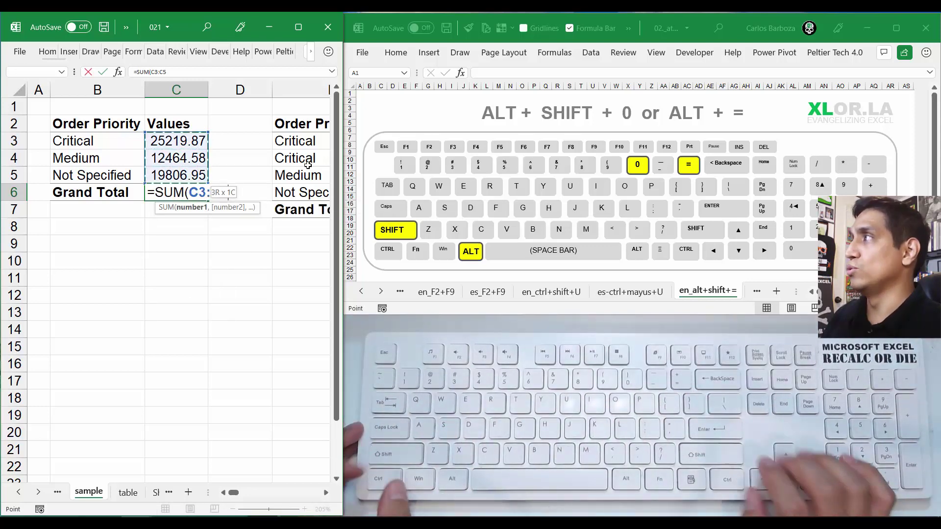
key("Return")
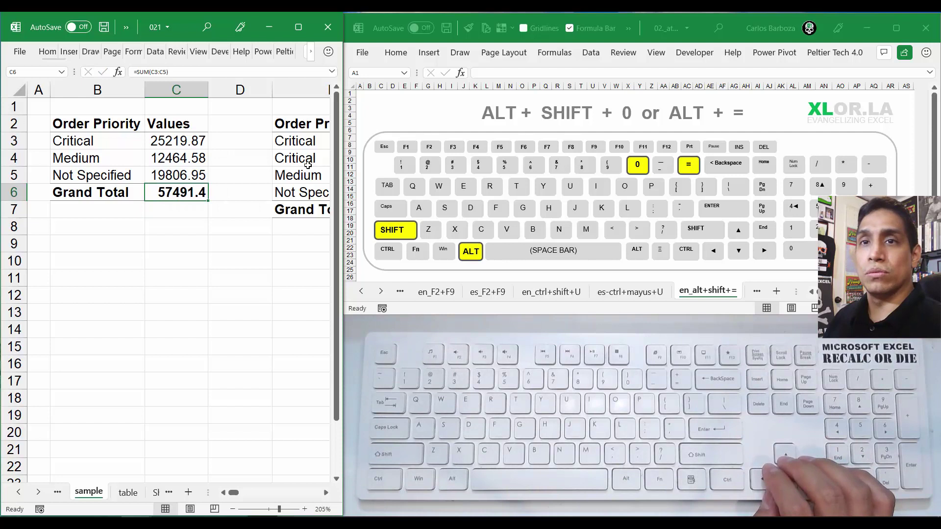
key("Delete")
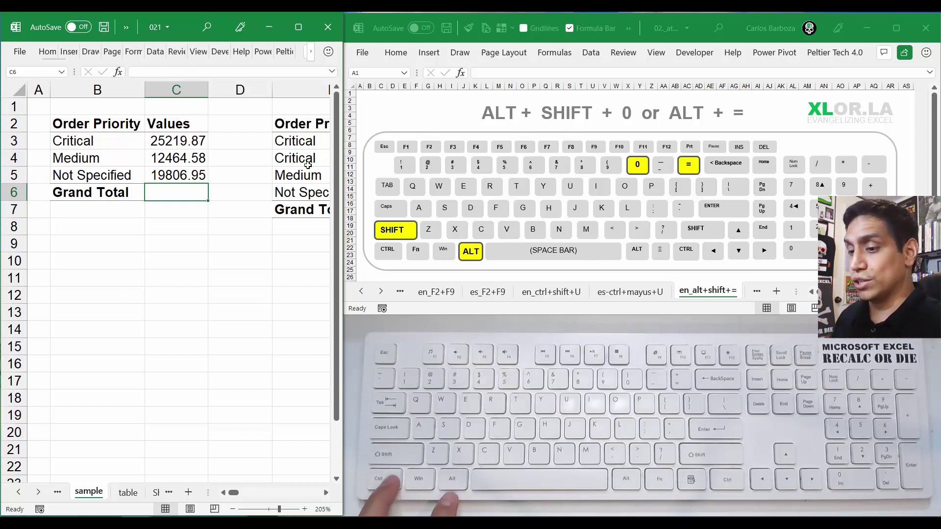
- Insert the Grand Total in C6 with AutoSum as =SUM(C3:C5), showing 57491.4
key("alt+equal")
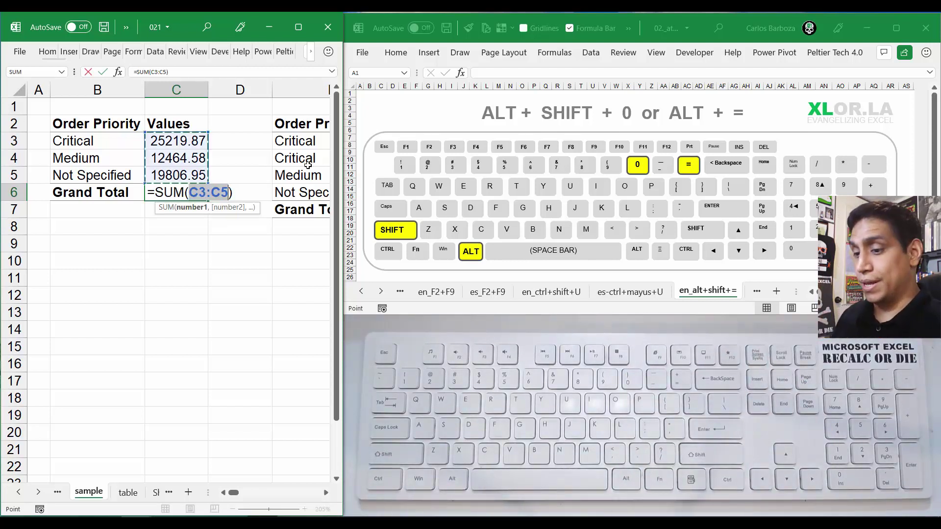
key("ctrl+Return")
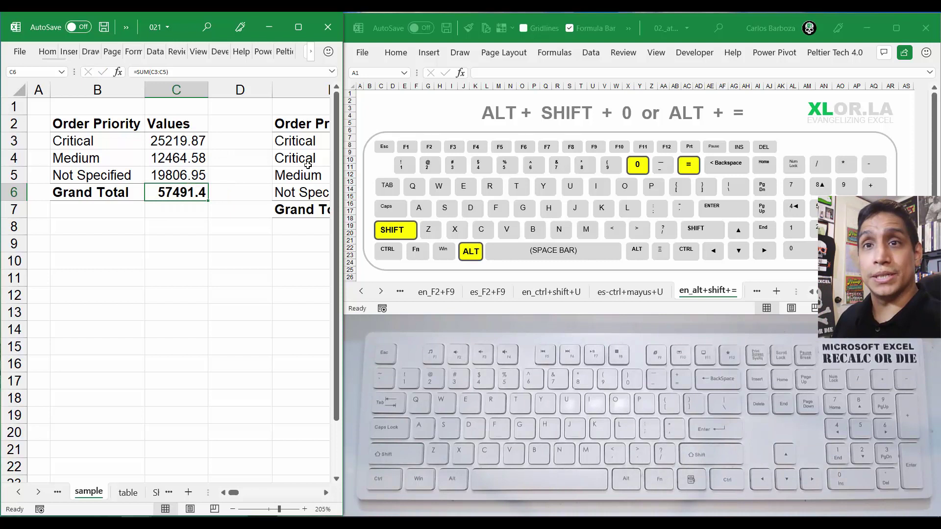
key("Delete")
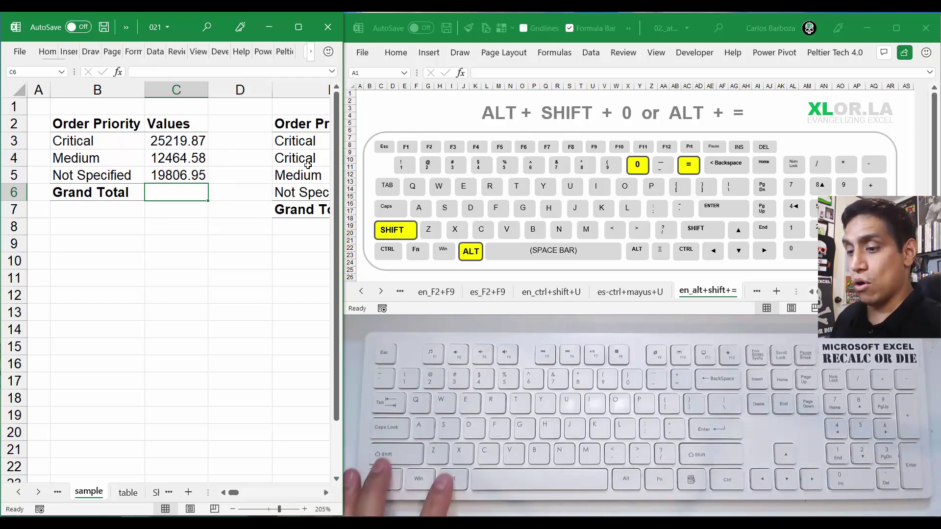
key("alt+shift+0")
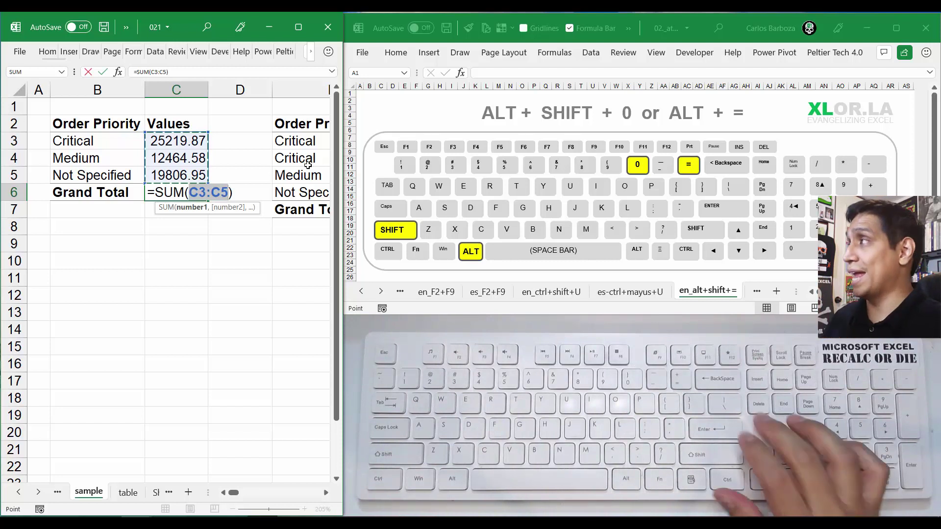
key("Delete")
key("Escape")
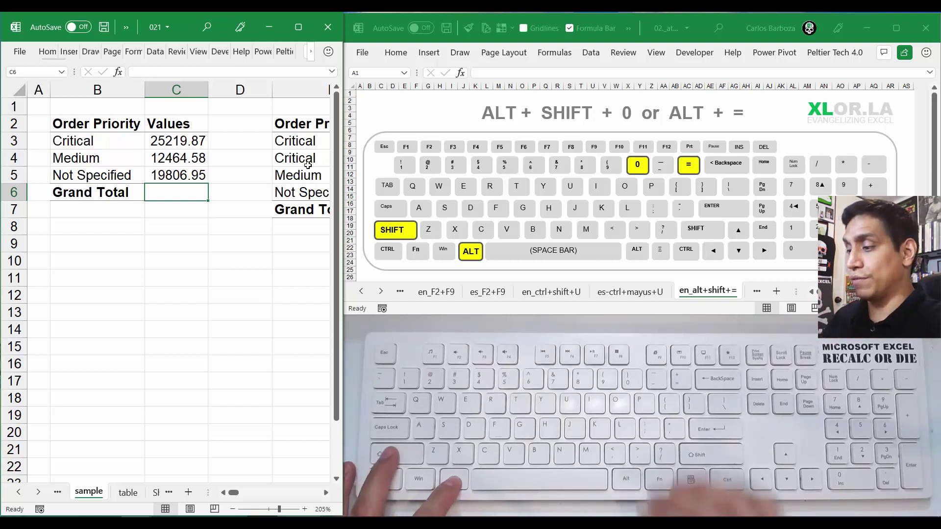
key("alt+equal")
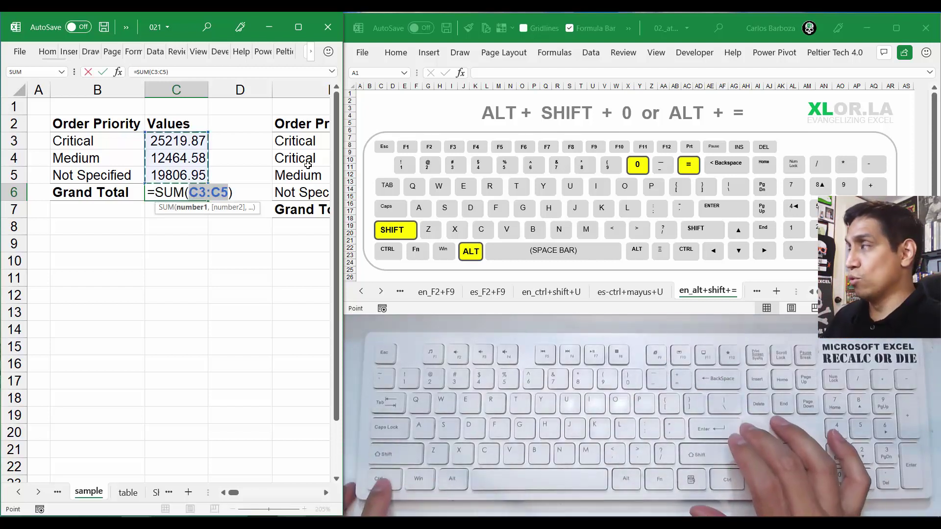
key("ctrl+Return")
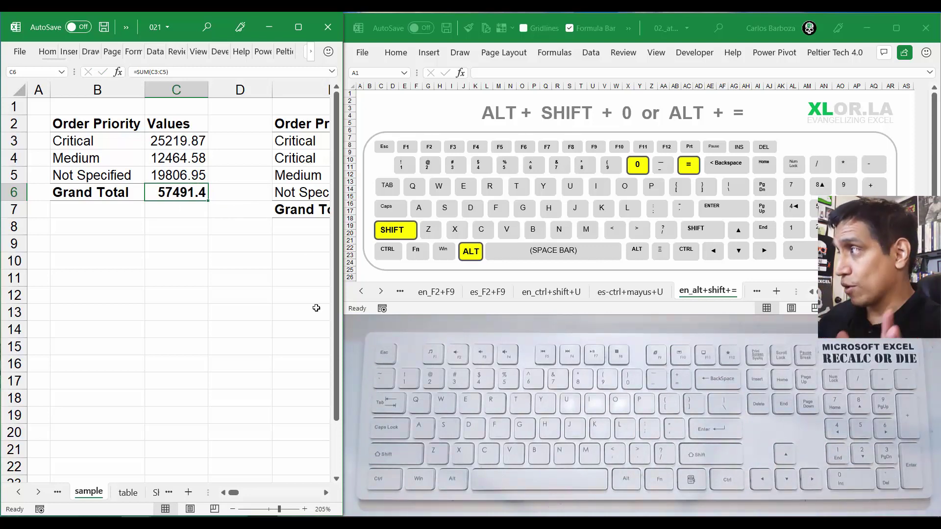
- Open presentation 021 from the 02 english folder and bring it to the front
mouse_move(133, 523)
left_click(64, 473)
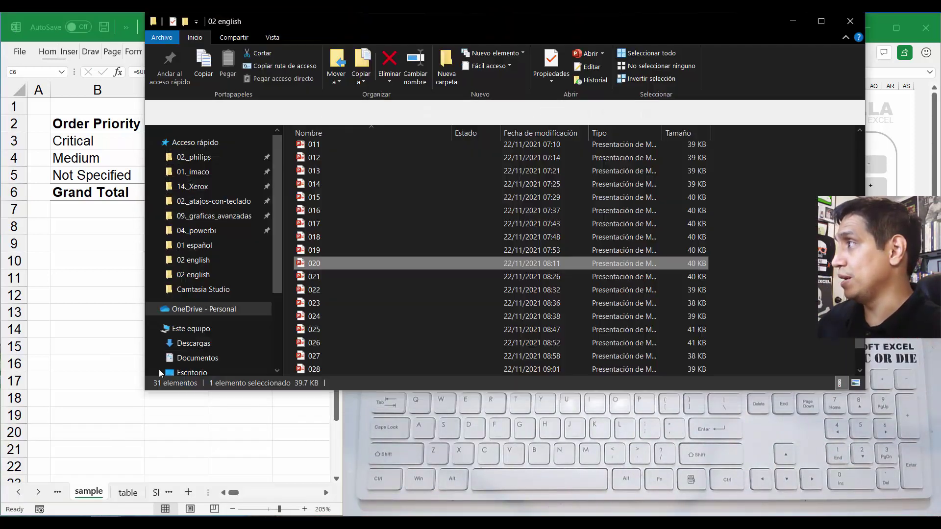
key("Down")
key("Return")
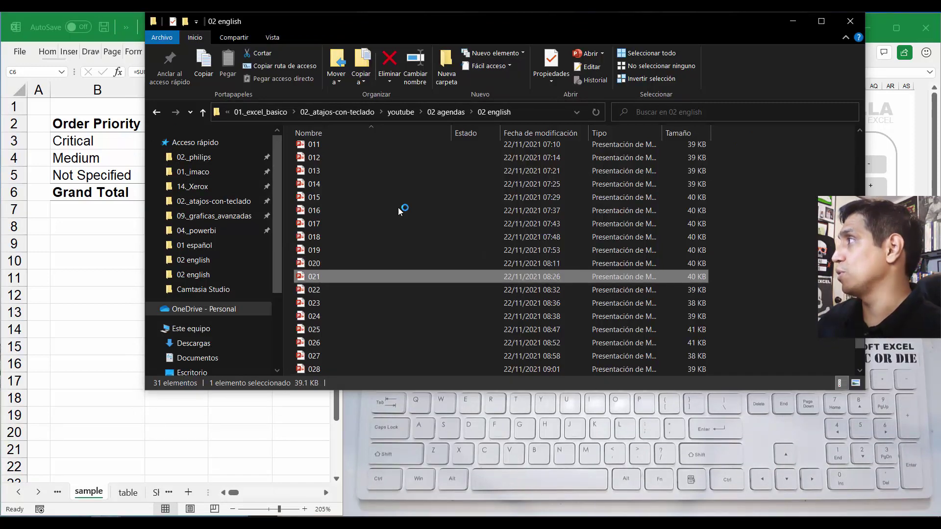
left_click(793, 21)
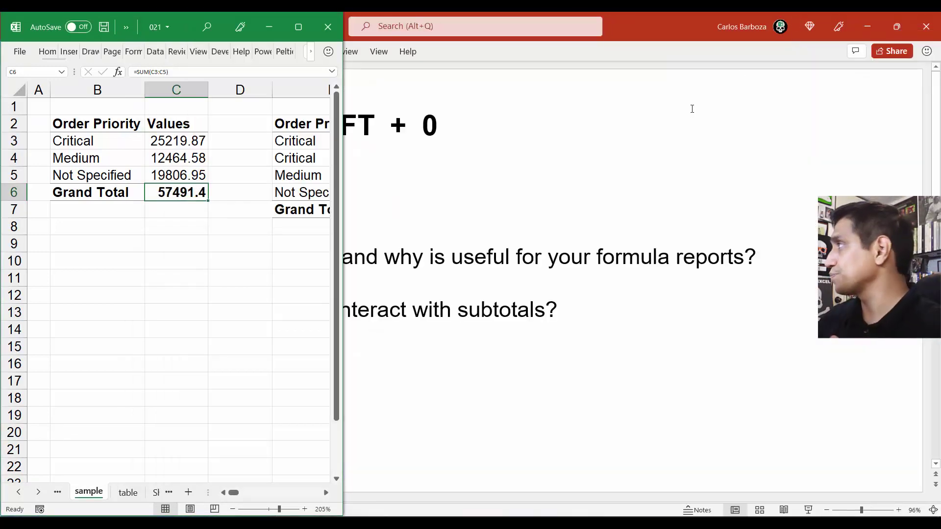
left_click(692, 108)
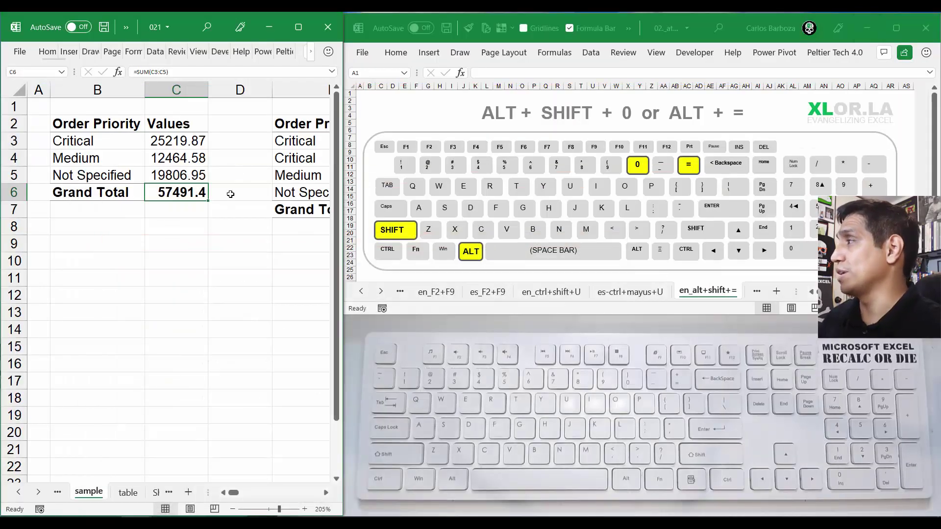
- Browse the shipping-mode table and narrow the Order Priority column E
key("Right")
key("Right")
key("Right")
key("Right")
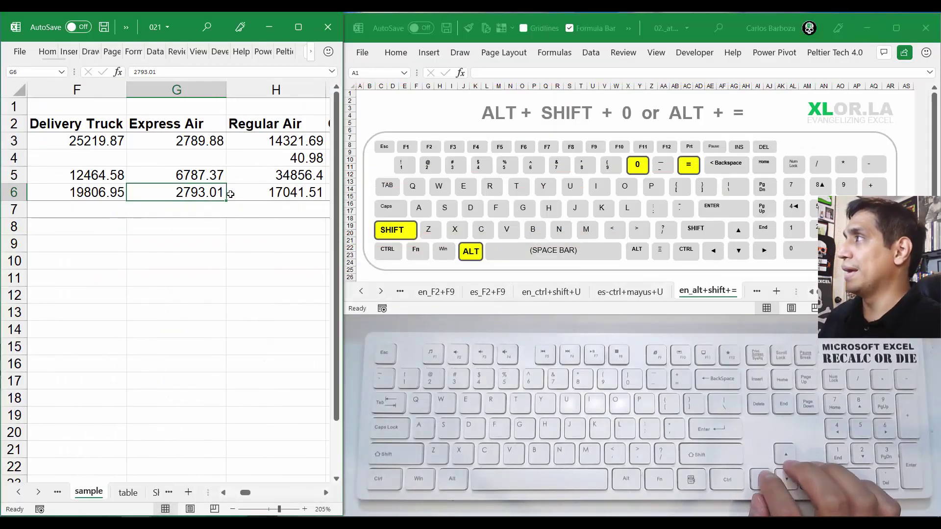
scroll(230, 194, "down", 3)
key("Left")
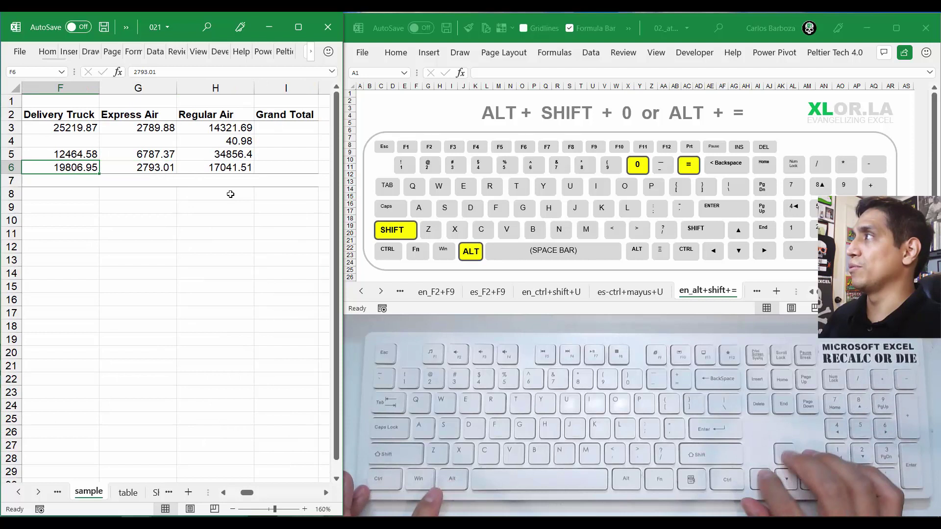
key("Left")
key("Right")
key("Right")
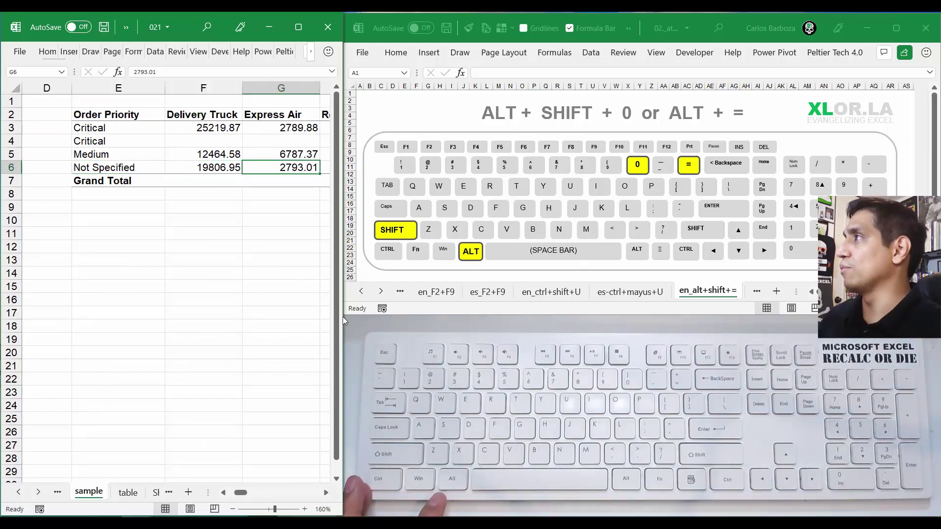
key("Right")
key("Left")
key("Left")
key("Left")
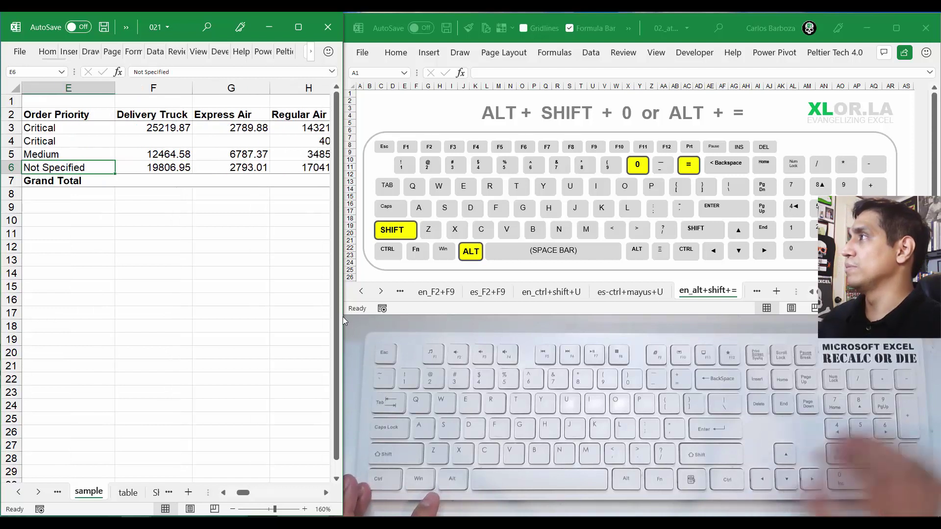
left_click_drag(87, 85, 77, 86)
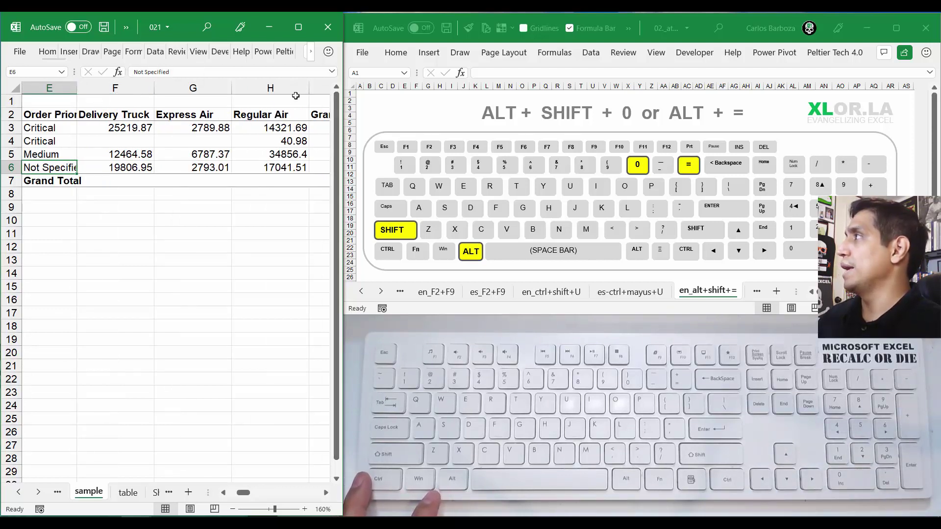
- Select the Delivery Truck Grand Total cell F7
scroll(300, 94, "down", 1)
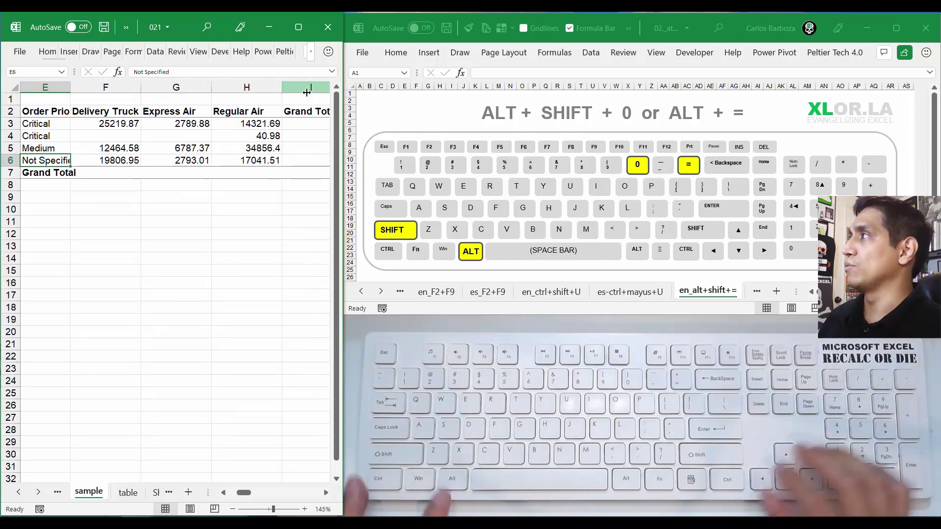
scroll(306, 92, "down", 1)
key("Right")
key("Down")
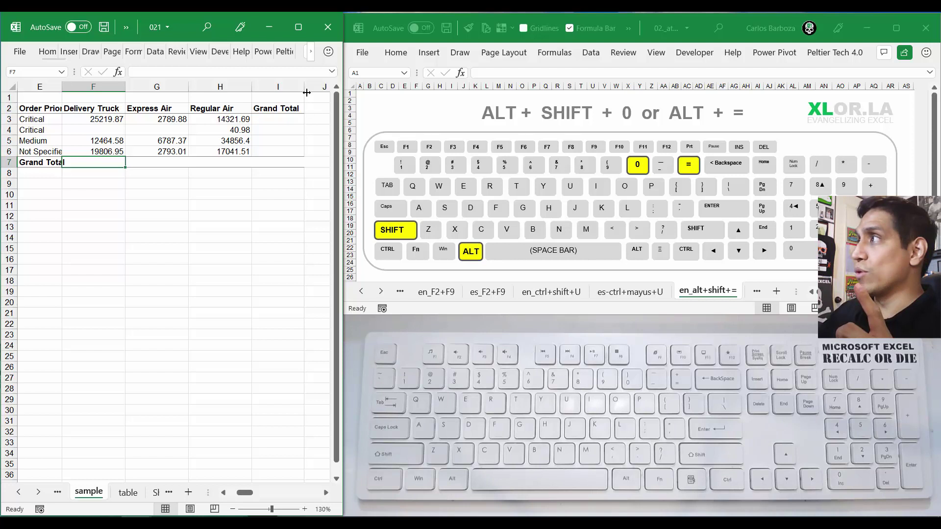
left_click_drag(51, 129, 256, 132)
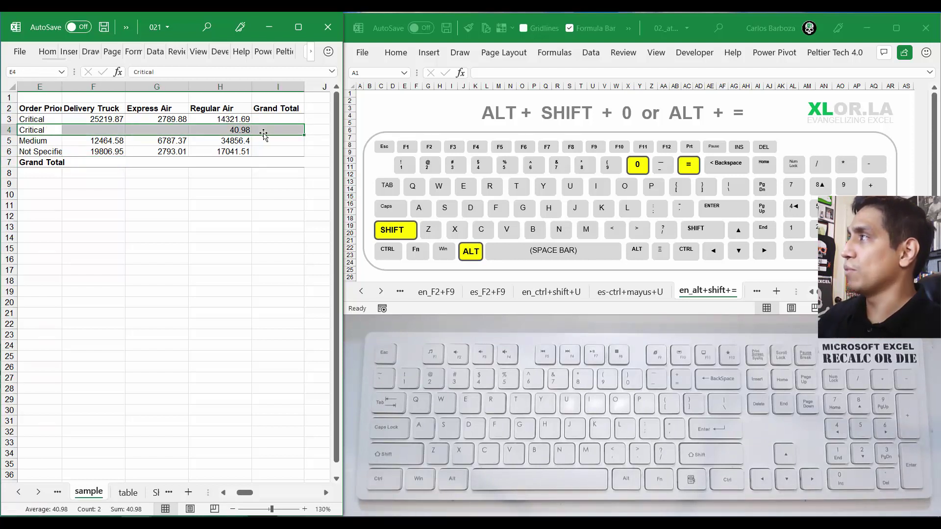
left_click(111, 162)
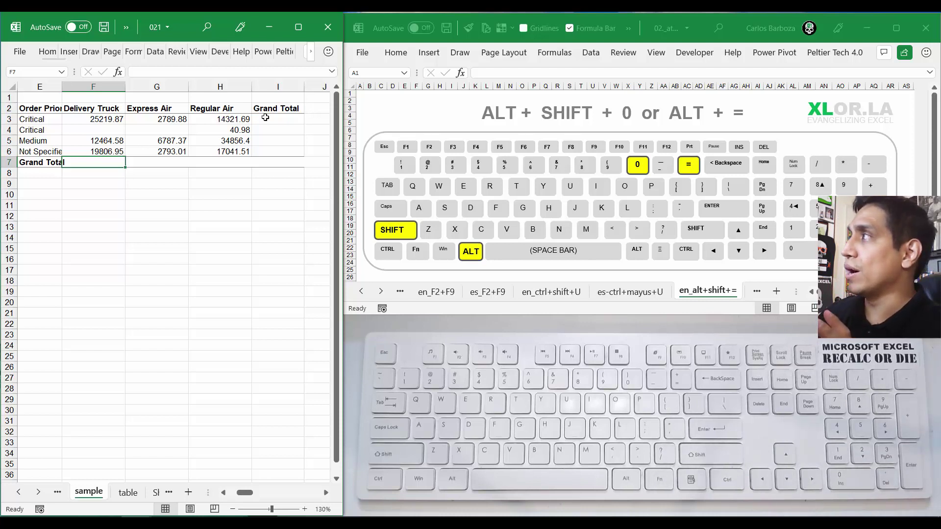
left_click_drag(266, 118, 271, 167)
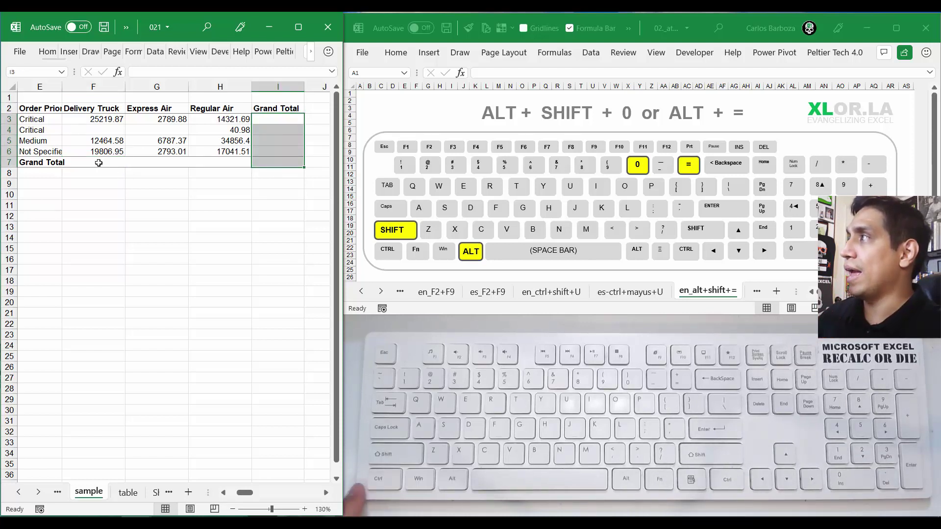
left_click_drag(103, 162, 228, 160)
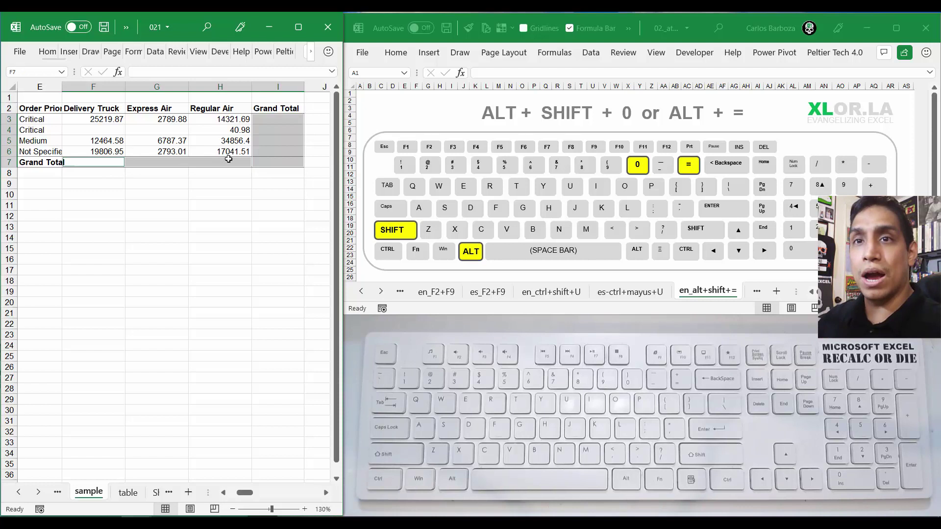
left_click_drag(34, 119, 264, 164)
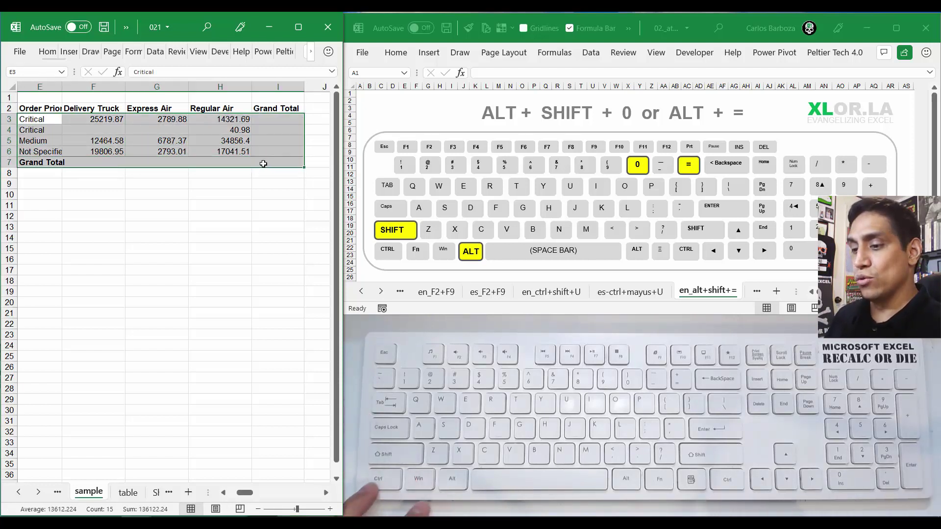
key("alt+equal")
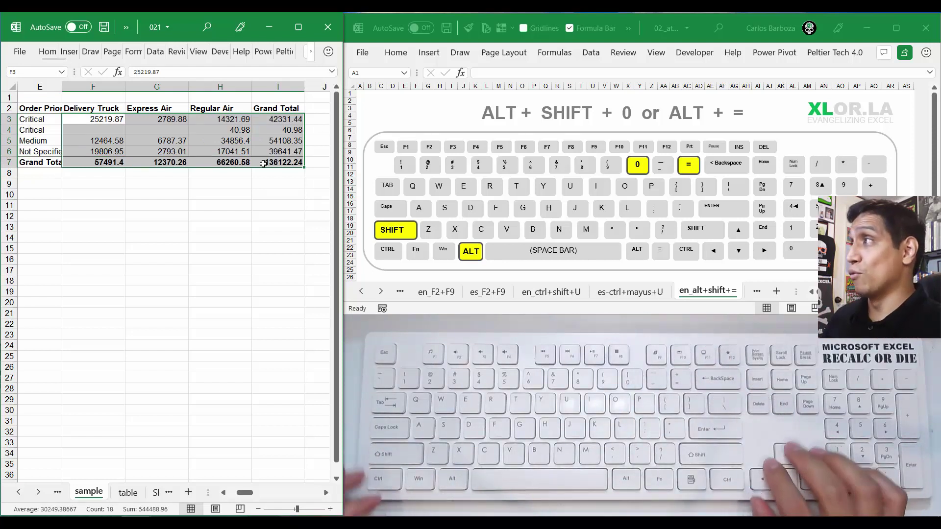
key("Down")
key("Down")
key("Down")
key("Down")
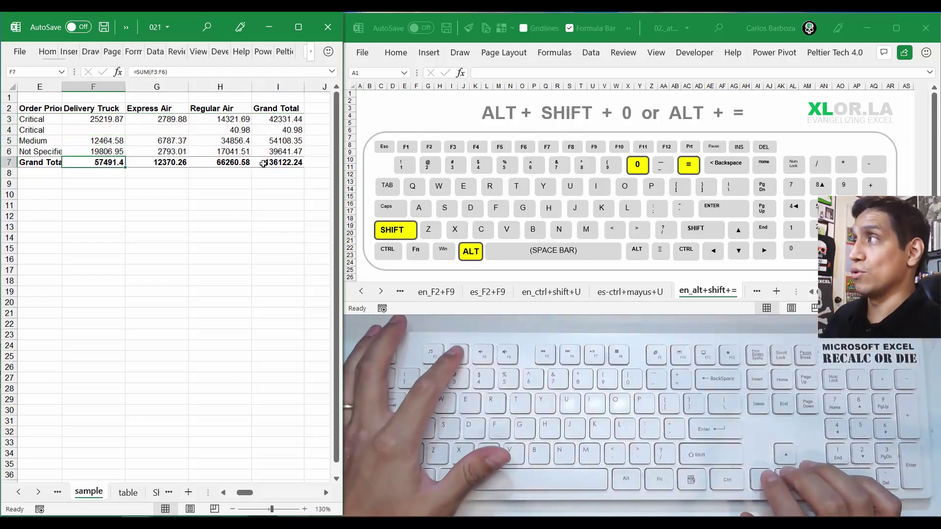
key("Right")
key("F2")
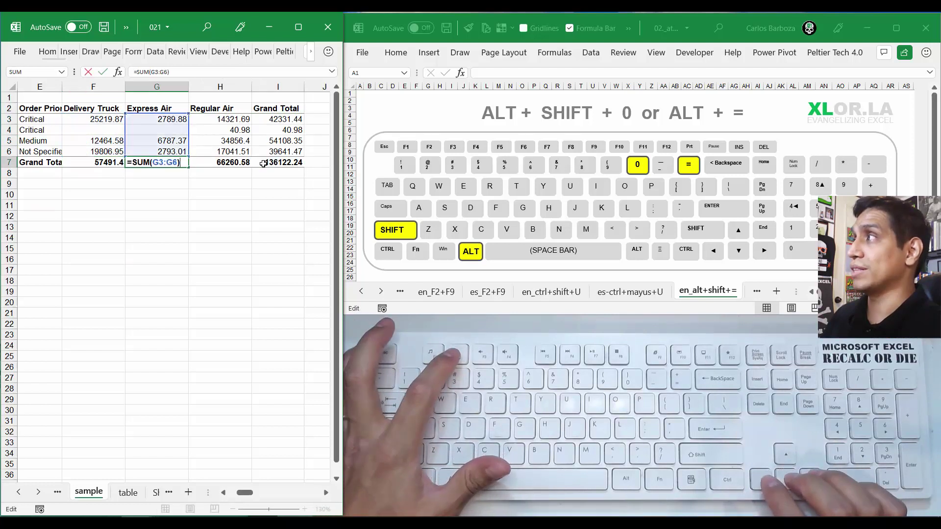
key("Escape")
key("Right")
key("F2")
key("Escape")
key("Right")
key("F2")
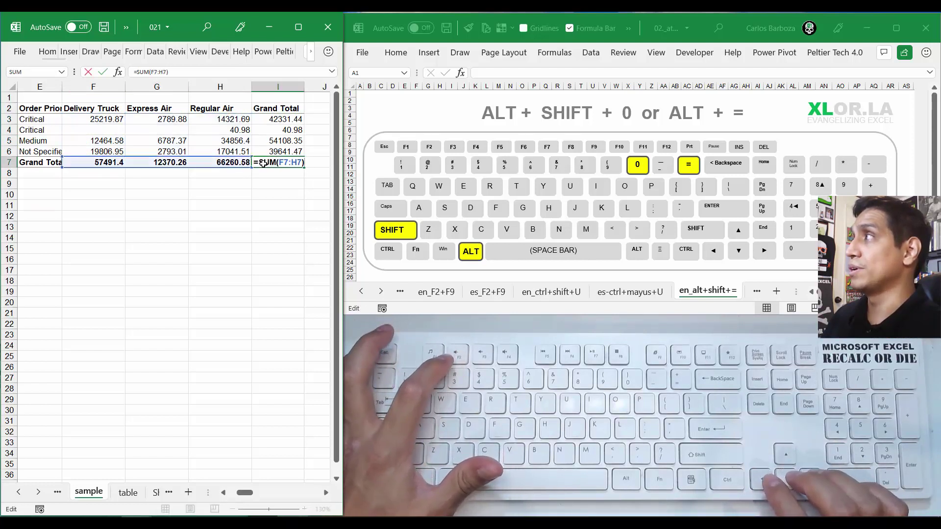
key("Escape")
key("Up")
key("F2")
key("Escape")
key("Up")
key("F2")
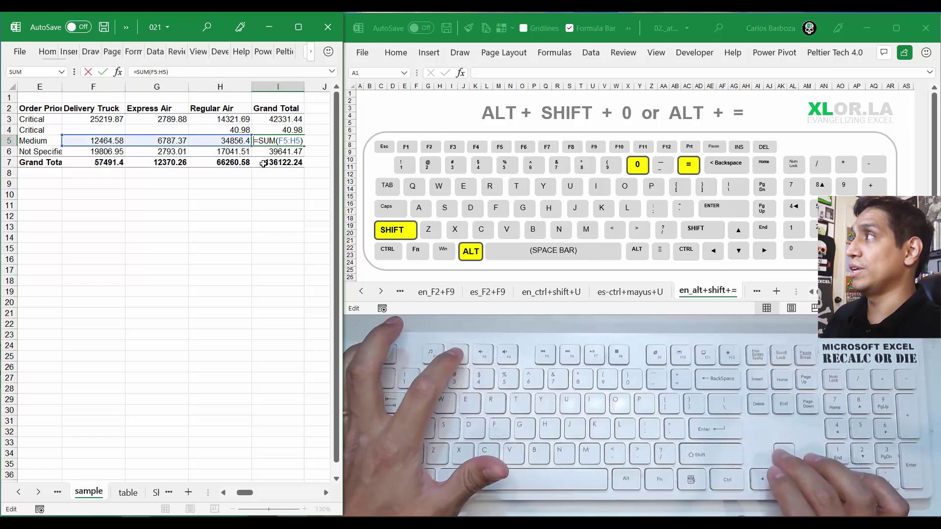
key("Escape")
key("Up")
key("F2")
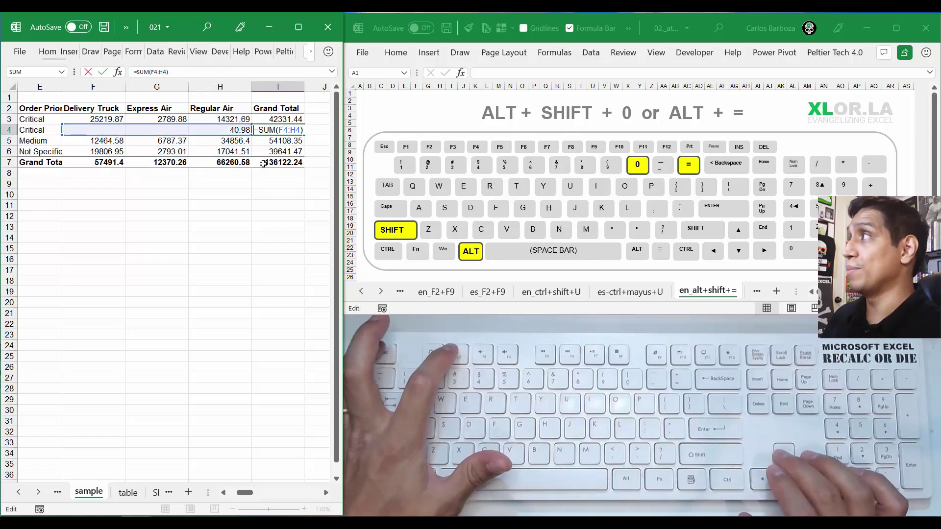
key("Escape")
key("Up")
key("F2")
key("Escape")
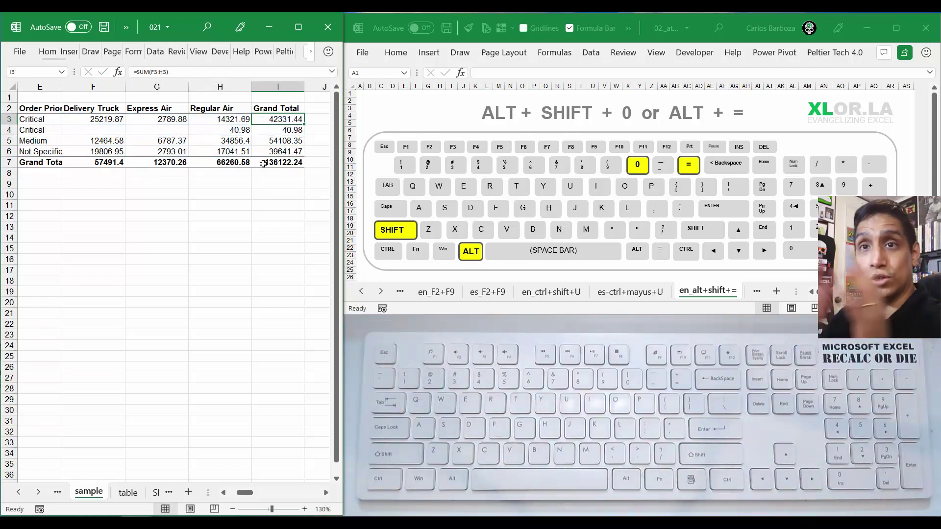
- Undo the automatically added totals and make column D much narrower
key("ctrl+z")
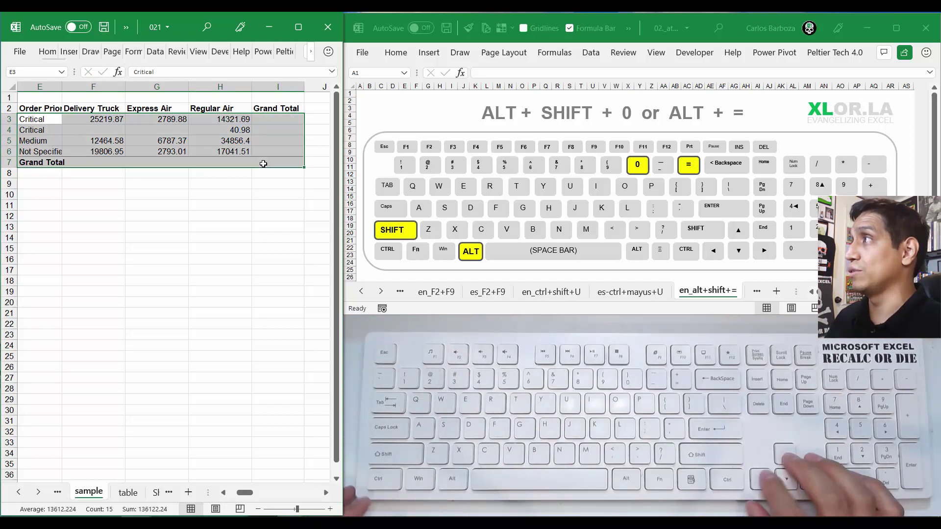
key("ctrl+Left")
key("ctrl+shift+Right")
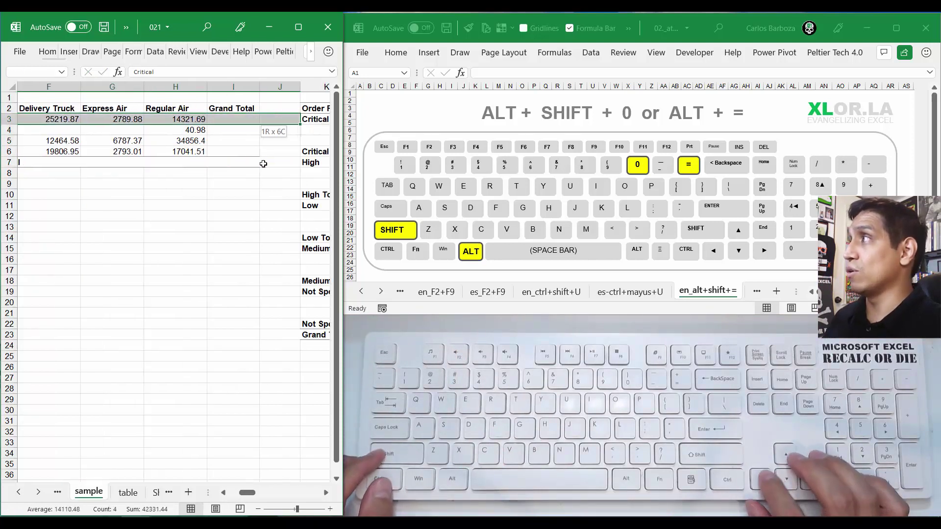
key("ctrl+shift+Left")
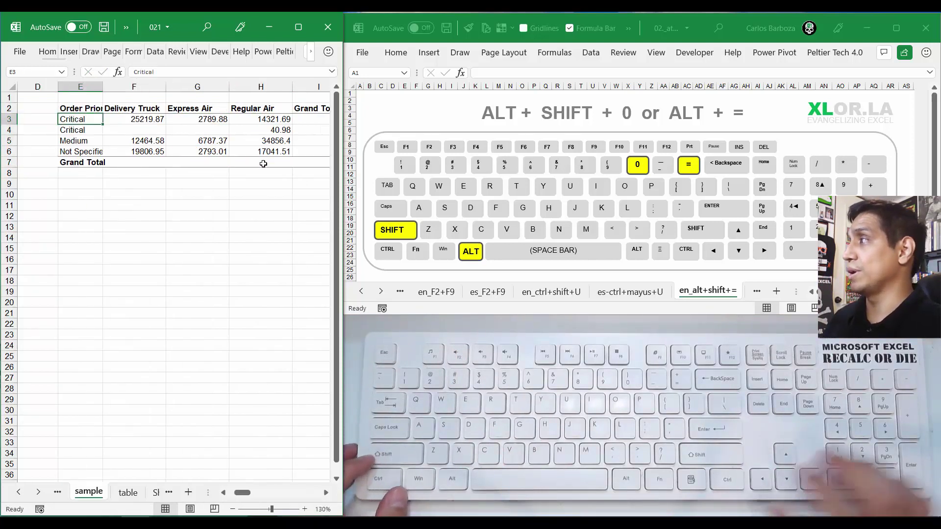
left_click_drag(58, 87, 28, 86)
- Select the report block E3:I7 and bring column E back into view
key("shift+Right")
key("shift+Right")
key("shift+Right")
key("shift+Right")
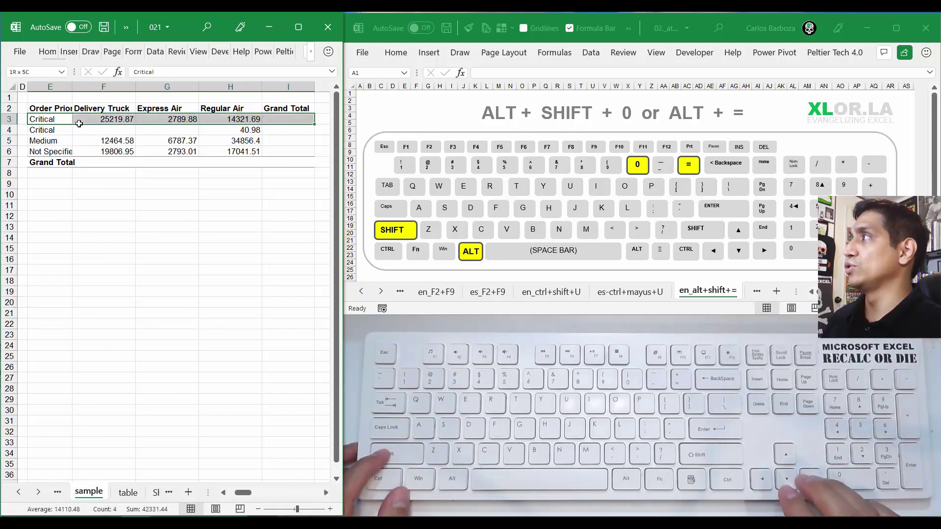
key("shift+Down")
key("shift+Right")
key("shift+Left")
key("shift+Left")
key("shift+Left")
key("shift+Right")
key("shift+Right")
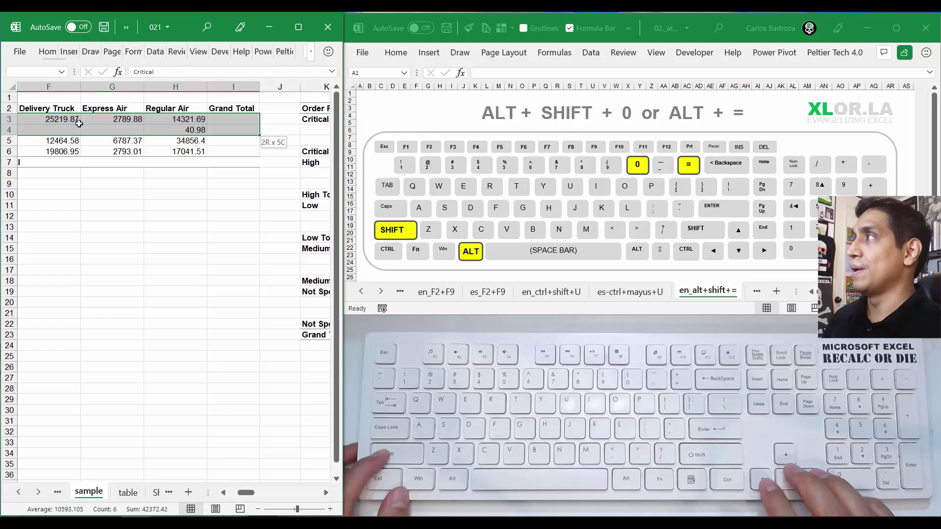
key("shift+Down")
key("shift+Down")
key("shift+Down")
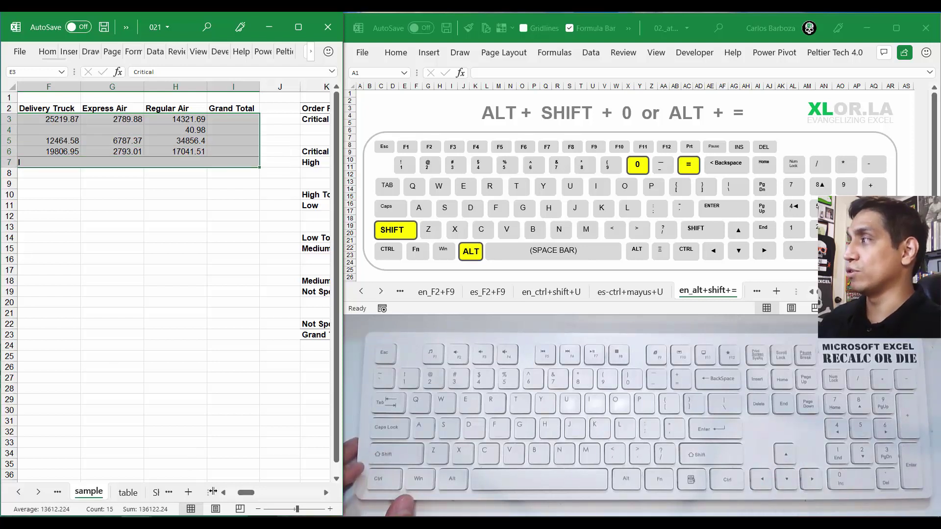
left_click(223, 493)
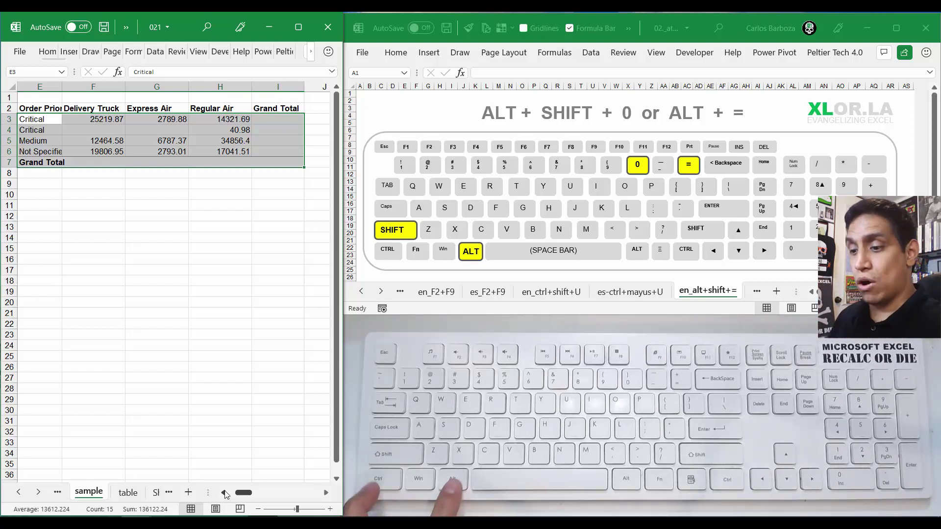
- AutoSum the shipping table's Grand Total row and column, reaching 136122.24 overall
key("alt+equal")
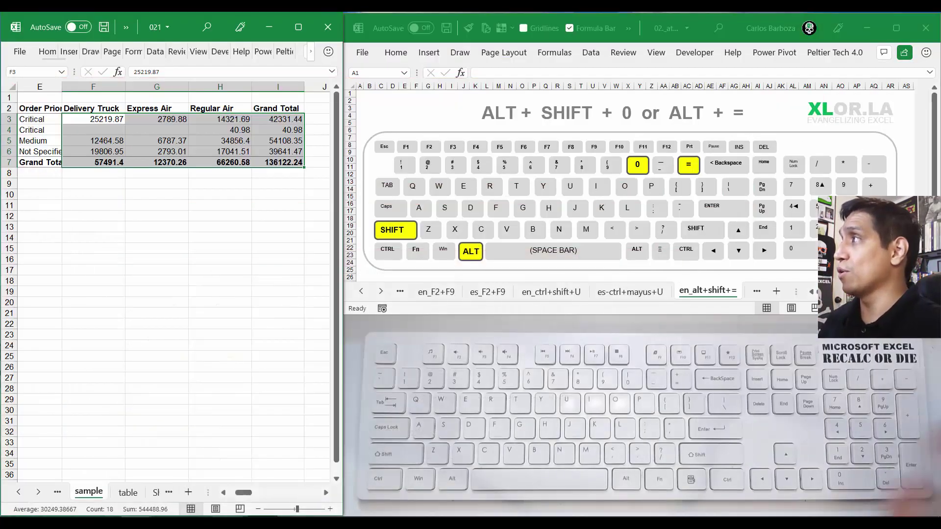
key("Right")
key("Right")
key("Right")
key("Right")
key("Right")
key("Right")
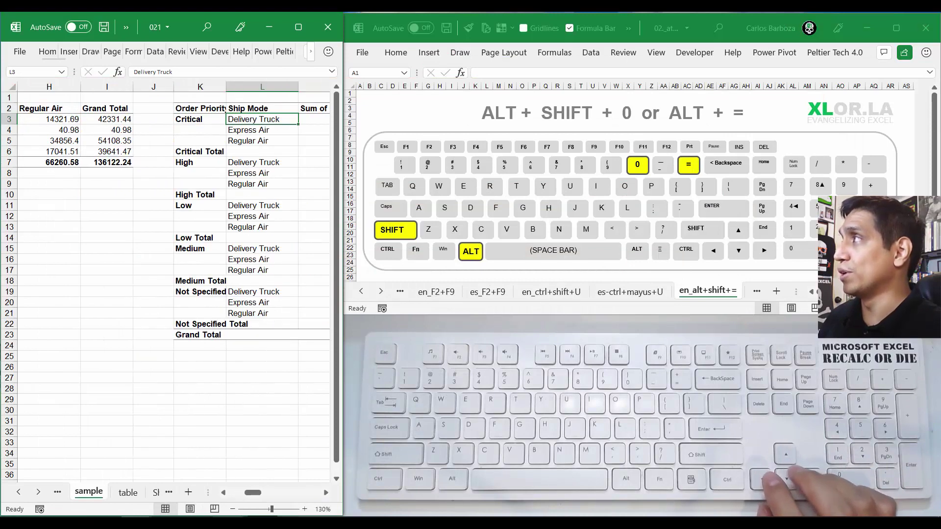
- Insert AutoSum subtotals for the Critical Total in M6 and High Total in M10
key("Right")
key("Right")
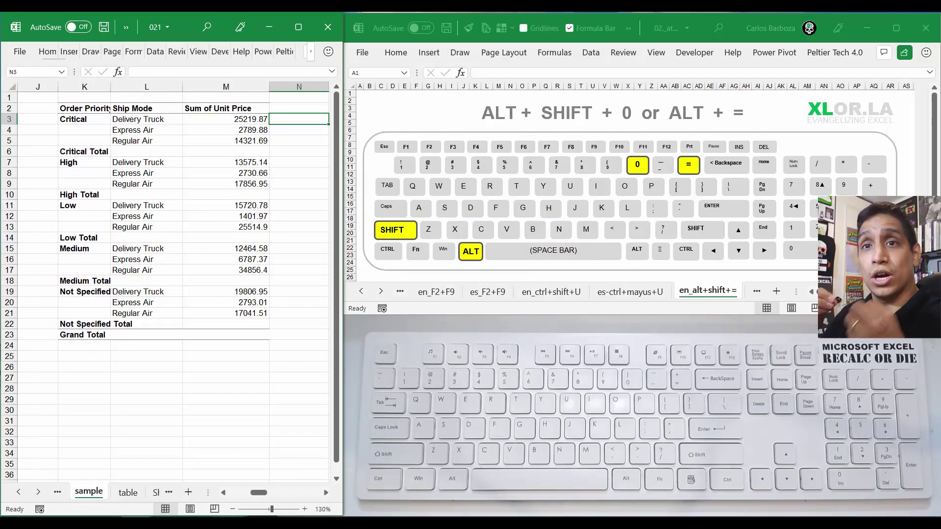
key("Left")
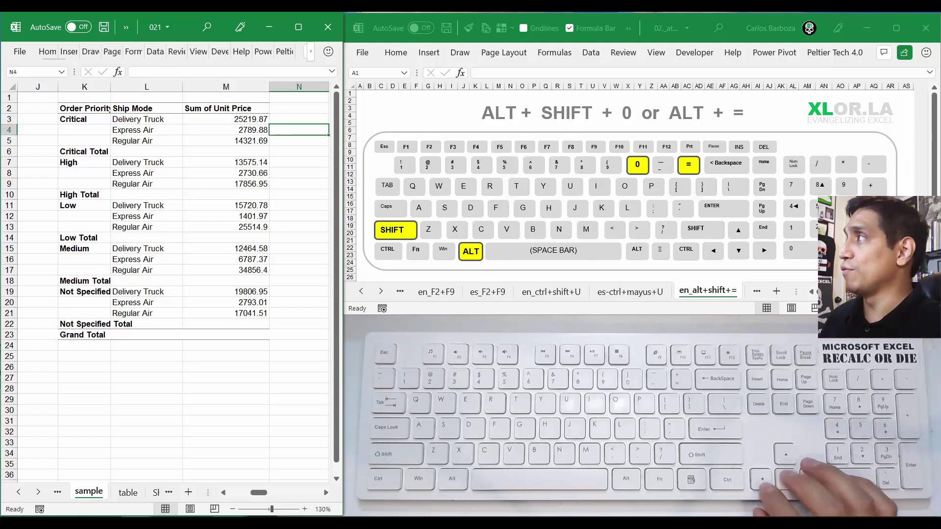
key("Down")
key("Down")
key("Down")
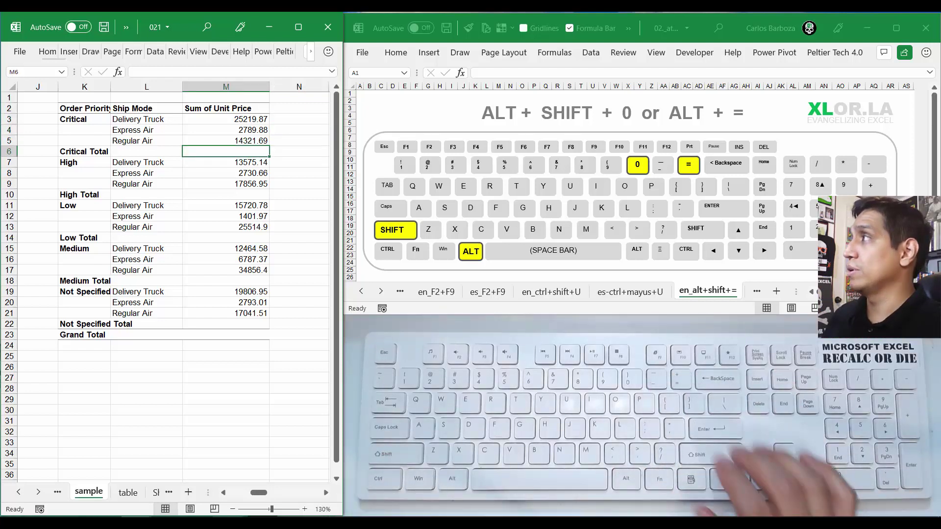
key("alt+equal")
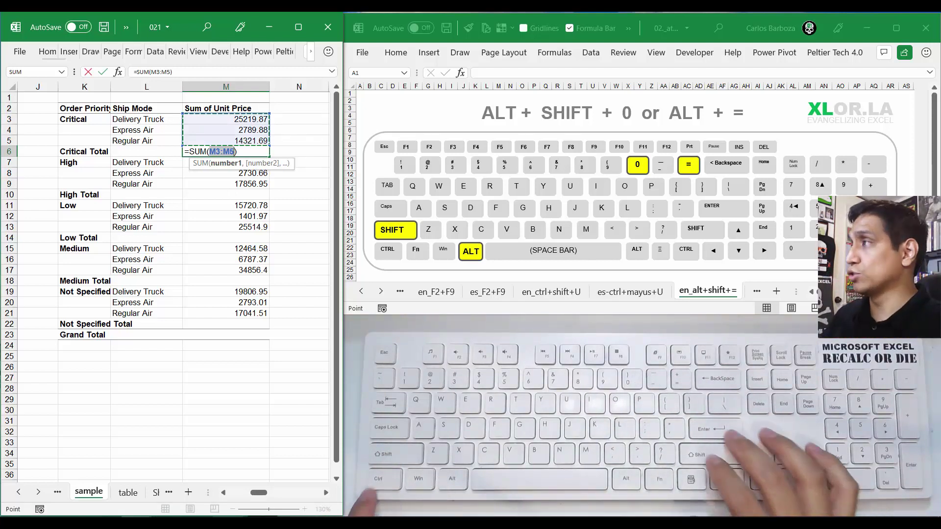
key("Return")
key("Down")
key("Down")
key("Down")
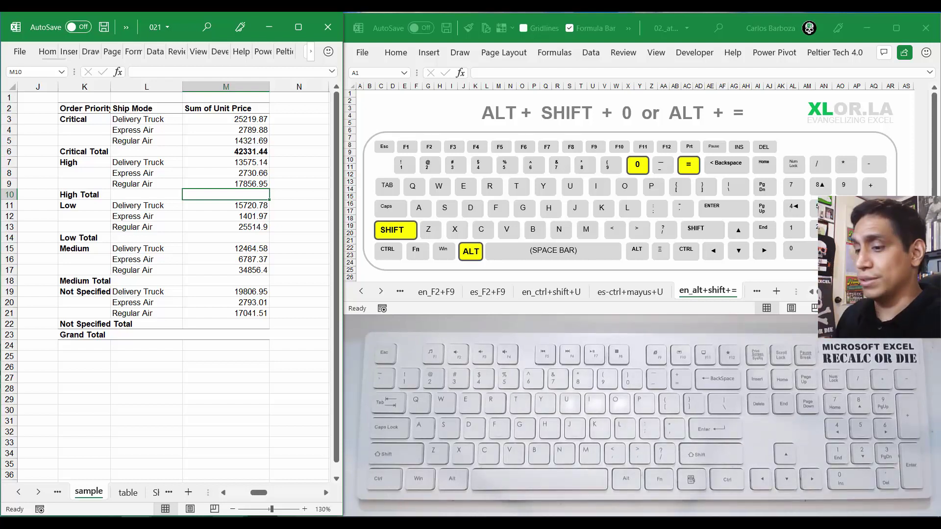
key("alt+equal")
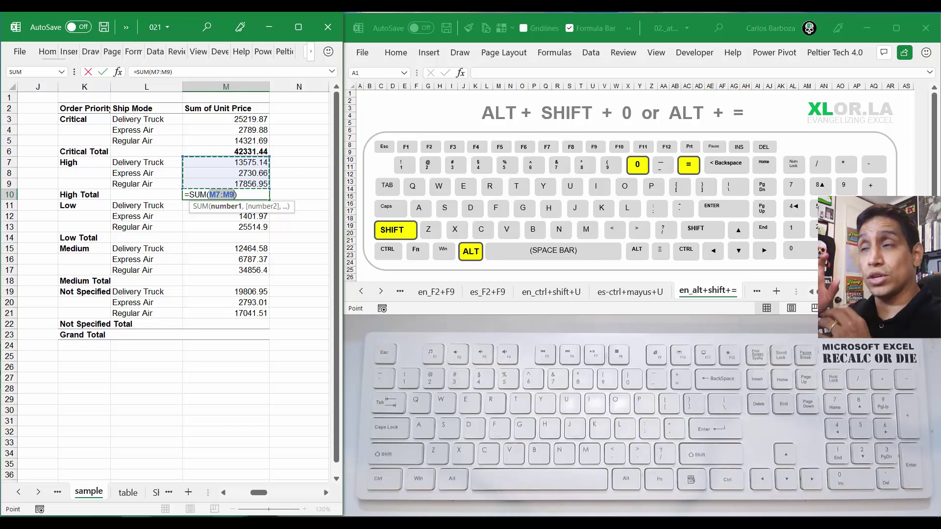
key("Return")
- Insert AutoSum subtotals for Low, Medium and Not Specified totals, the last showing 39641.47
key("Down")
key("Down")
key("Down")
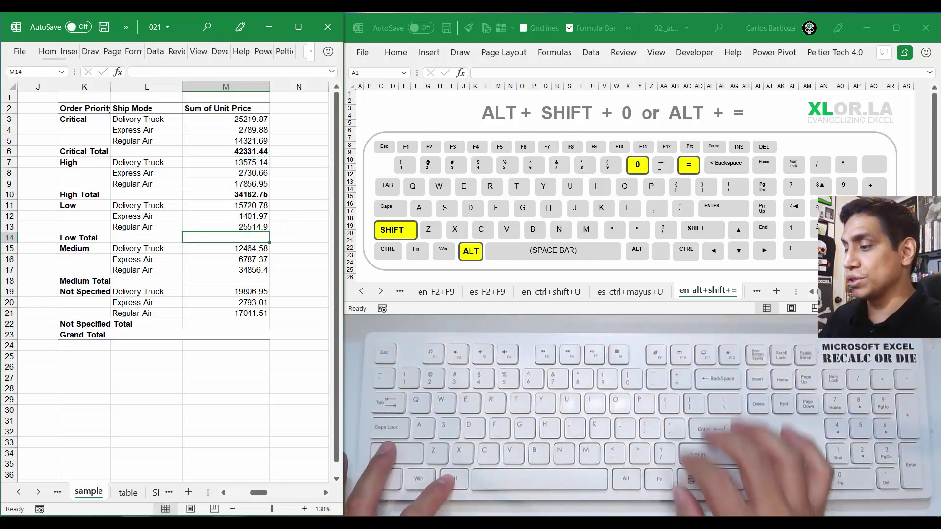
key("alt+shift+0")
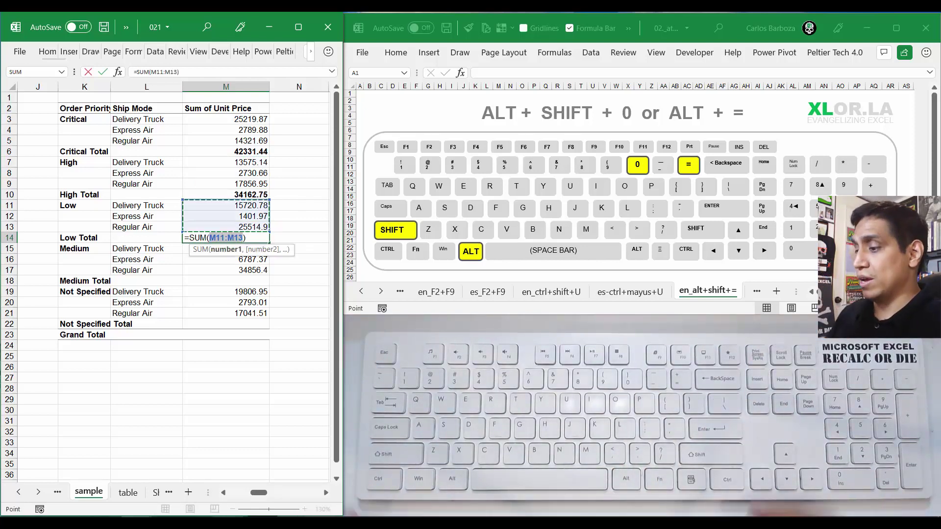
key("ctrl+Return")
key("Down")
key("Down")
key("Down")
key("Down")
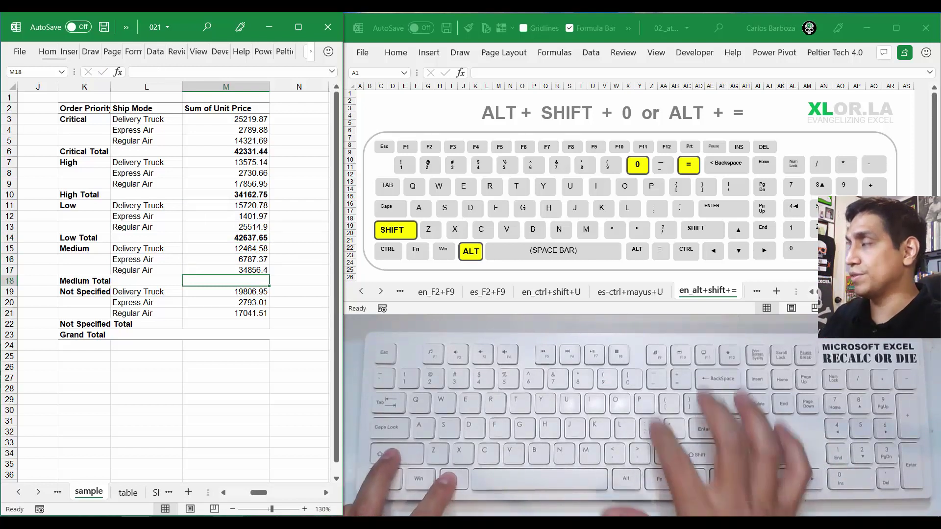
key("alt+shift+0")
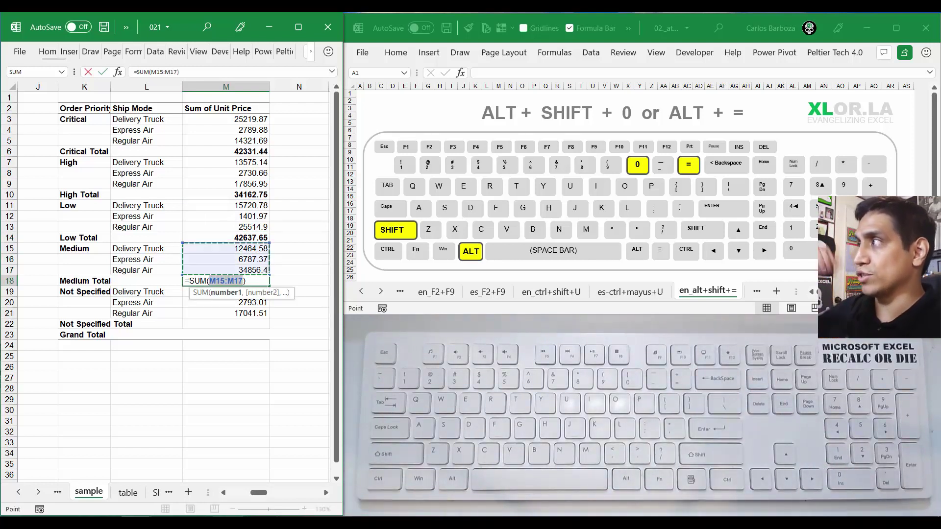
key("Return")
key("Down")
key("Down")
key("Down")
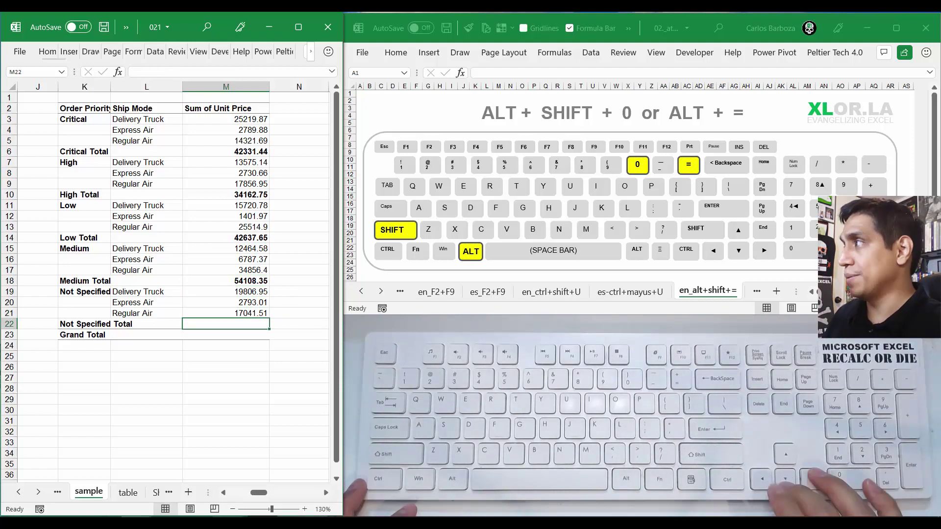
key("alt+shift+0")
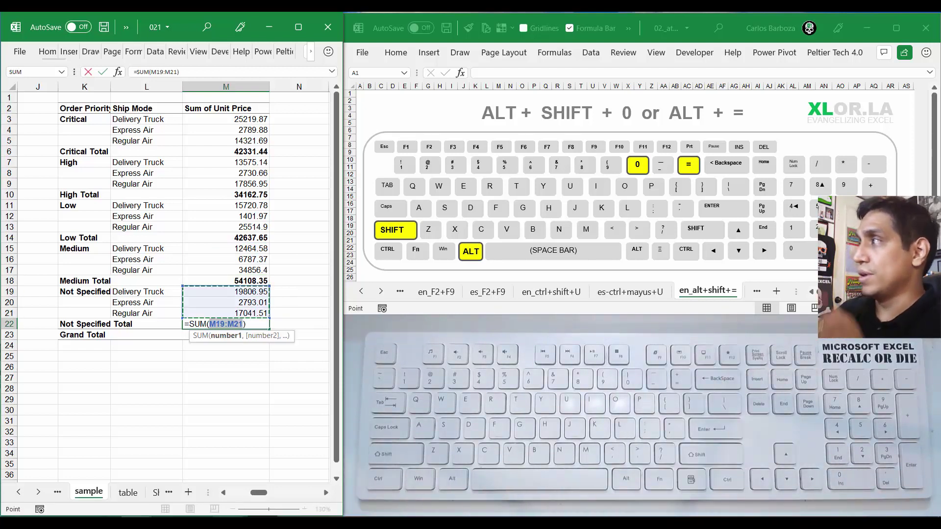
key("ctrl+Return")
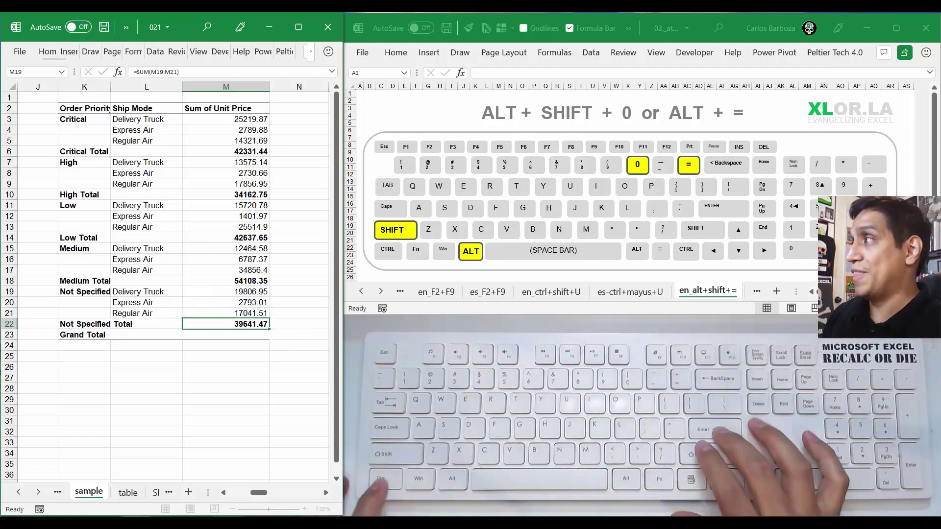
key("Return")
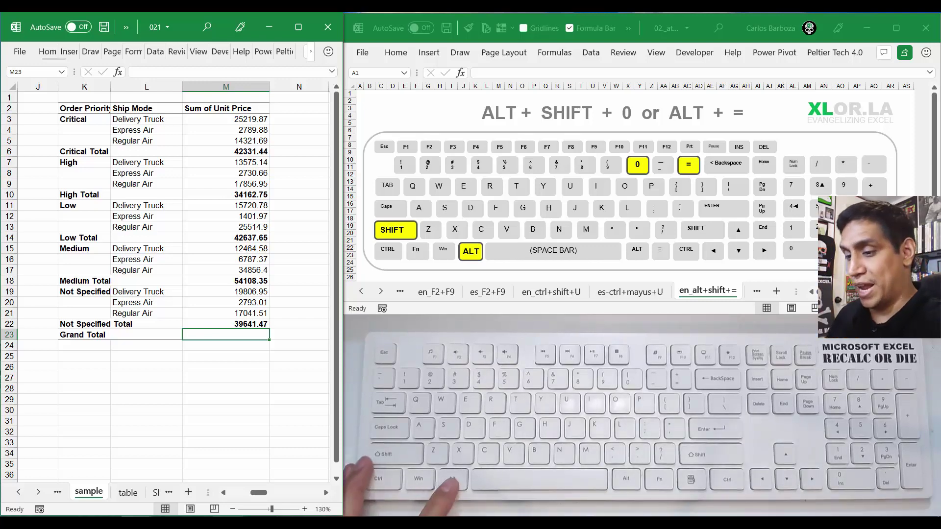
- AutoSum M23 as =SUM(M22,M18,M14,M10,M6), giving a Grand Total of 212881.66
key("alt+equal")
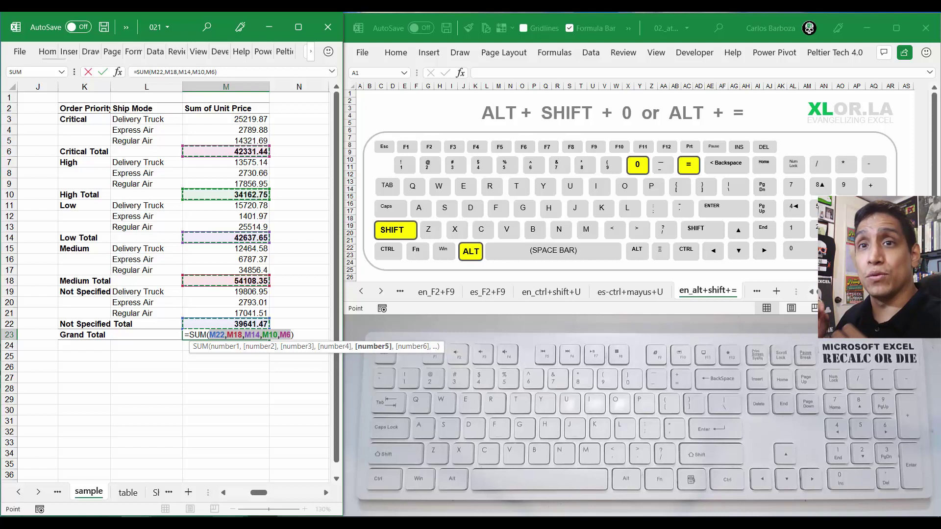
key("Return")
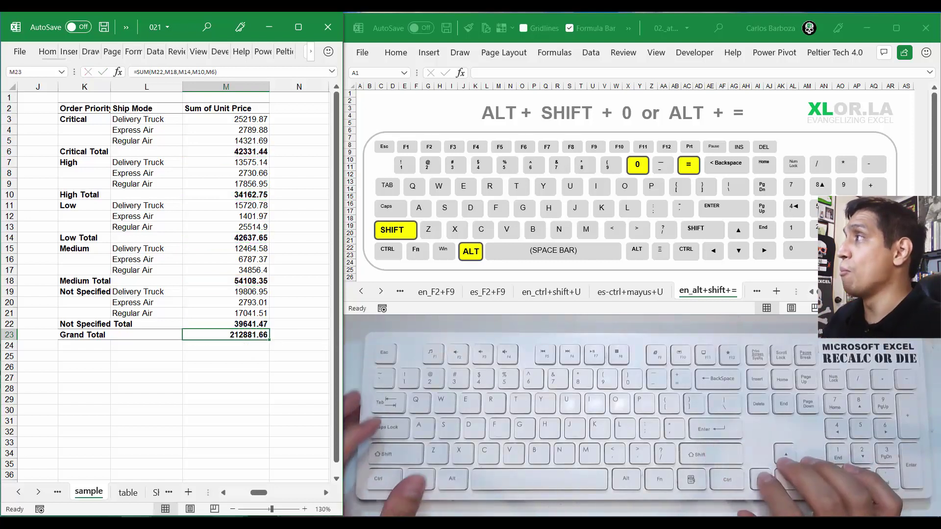
key("Up")
key("Left")
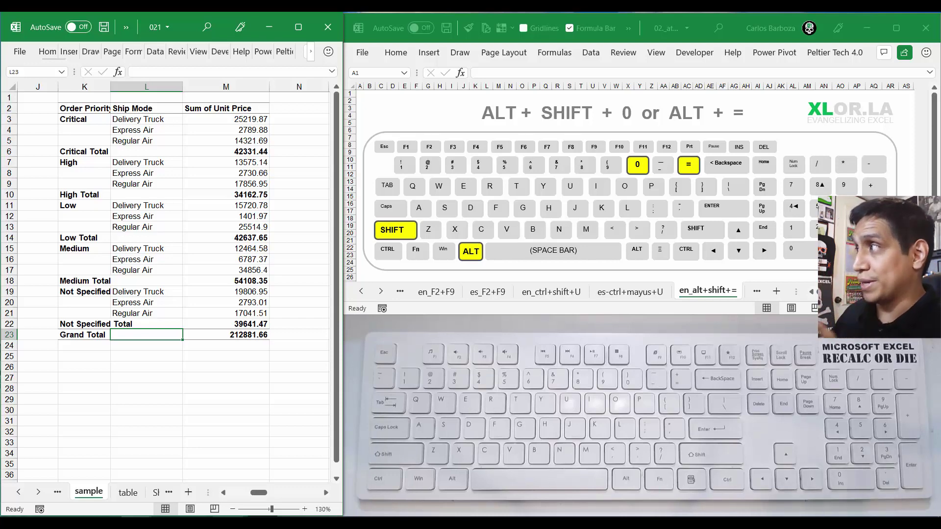
- Switch to the table sheet and jump to the end of its data and back
key("Left")
key("Left")
key("Left")
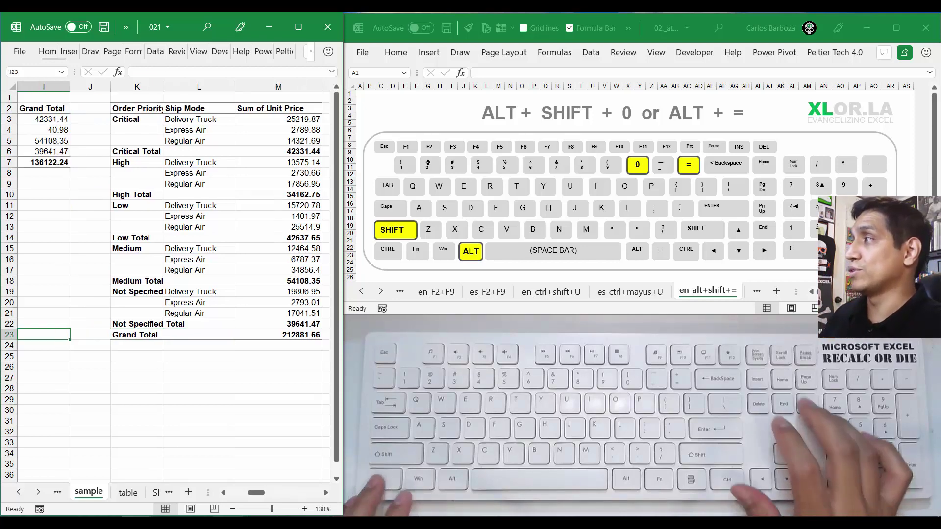
key("ctrl+Page_Down")
key("Down")
key("Down")
key("Down")
key("Down")
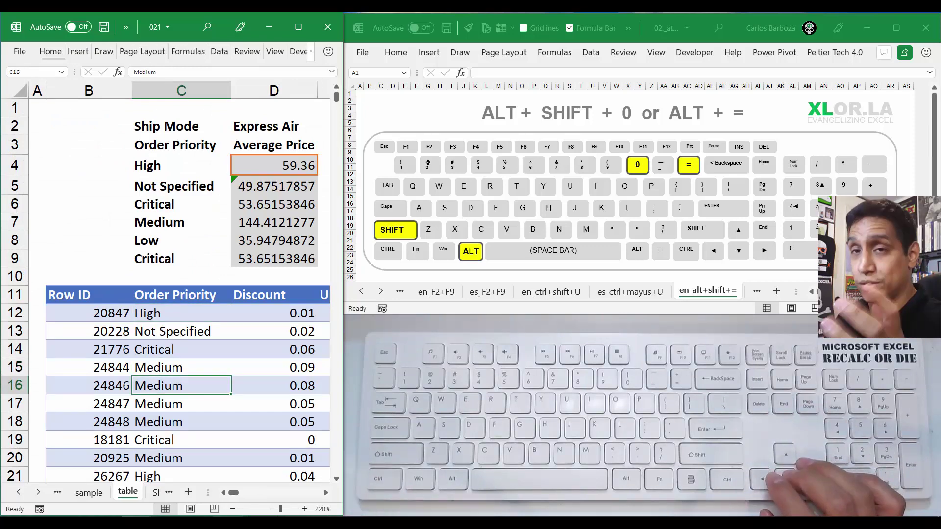
key("Down")
key("ctrl+Down")
key("Down")
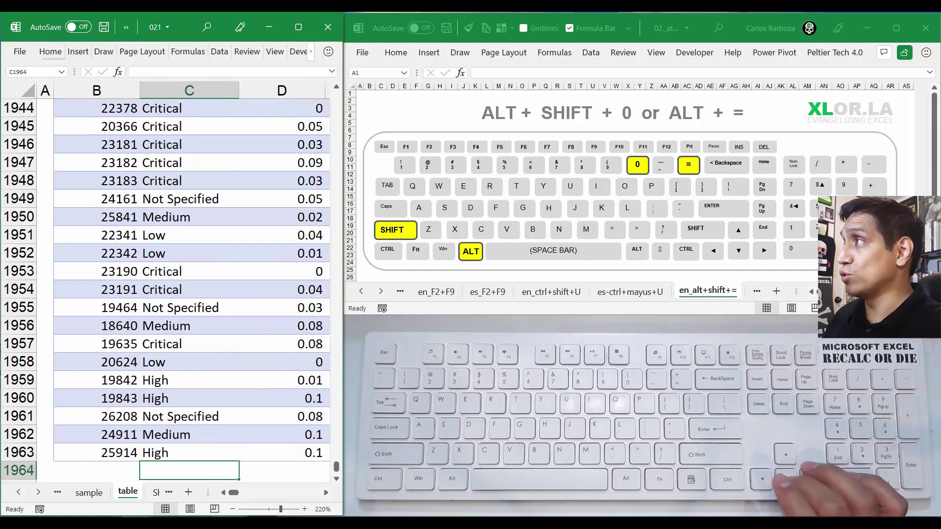
key("Down")
key("Up")
key("Up")
key("Up")
key("ctrl+Up")
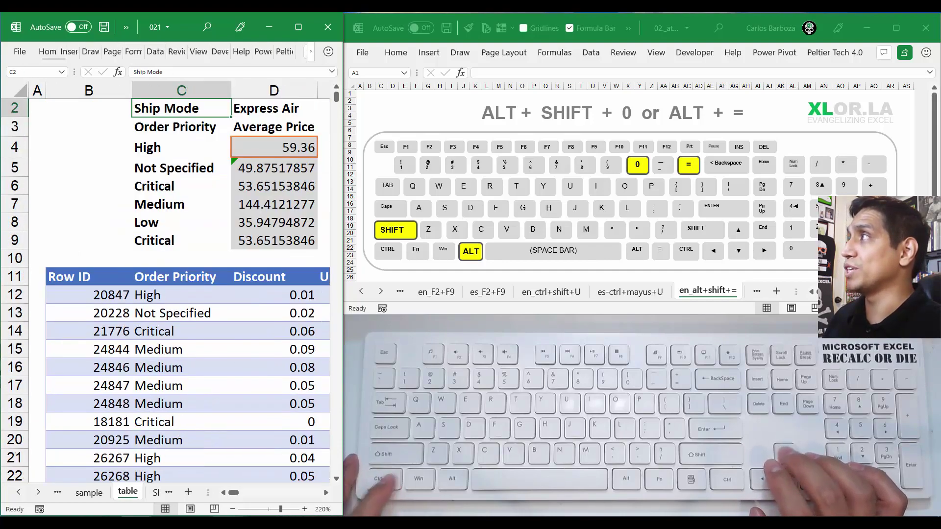
key("ctrl+Up")
key("Down")
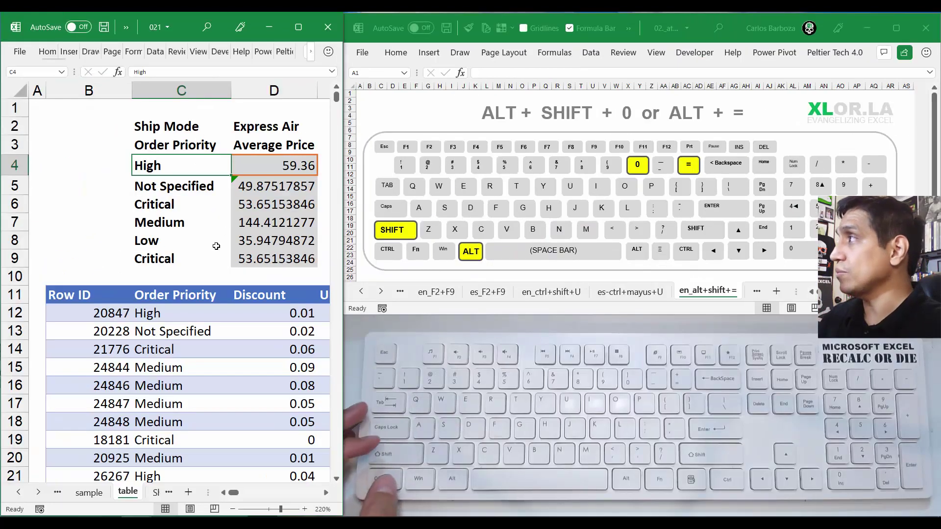
- Select a cell in the Order Priority column and scroll down through the data
scroll(208, 294, "down", 3)
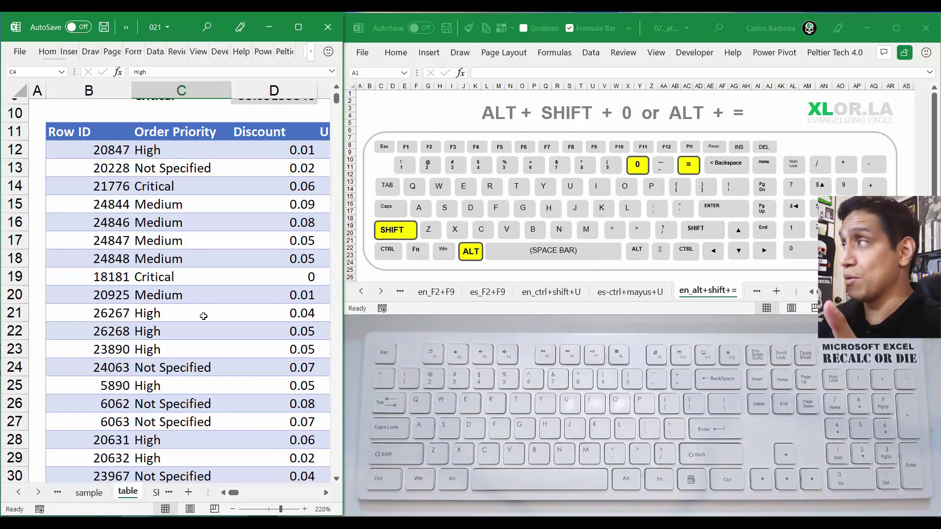
scroll(203, 316, "down", 3)
left_click(191, 222)
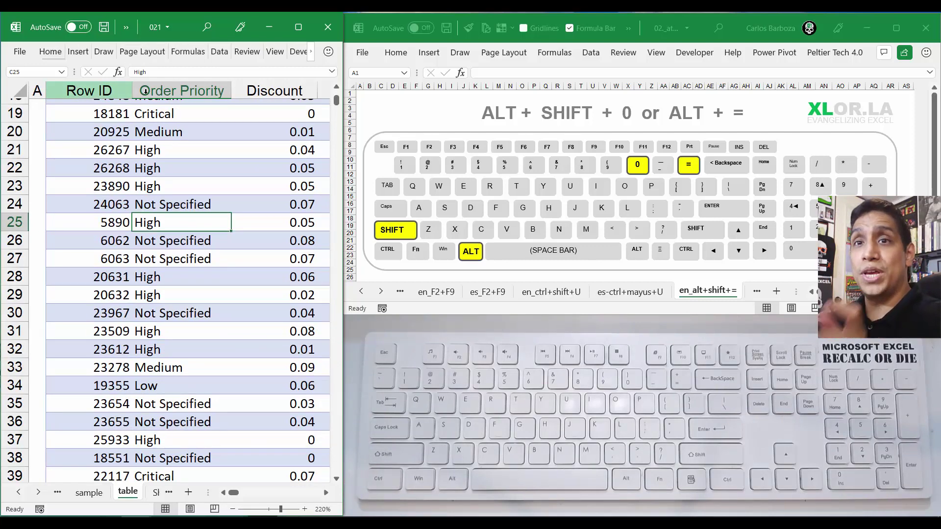
scroll(191, 185, "down", 14)
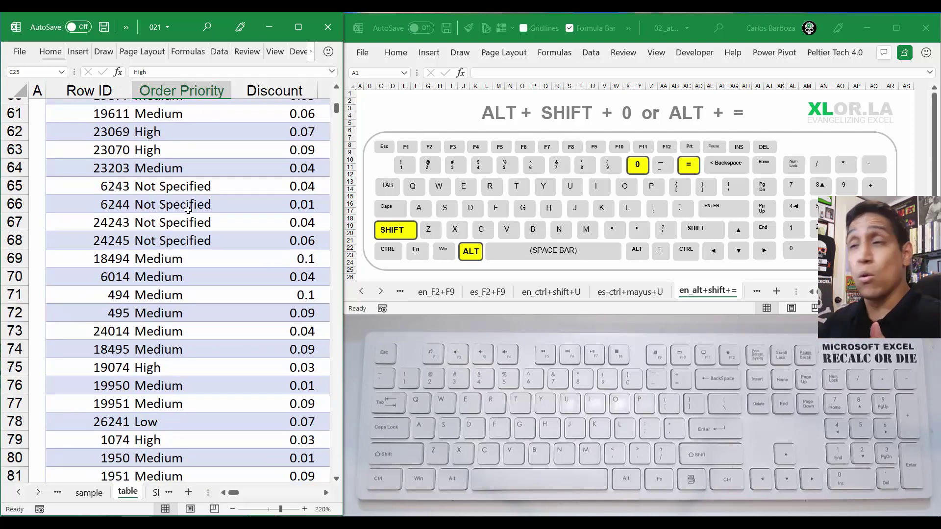
scroll(191, 216, "down", 5)
- Add =SUBTOTAL(109,[Shipping Cost]) in F1964 below Shipping Cost, showing 25313.83
key("ctrl+Down")
key("Down")
key("Down")
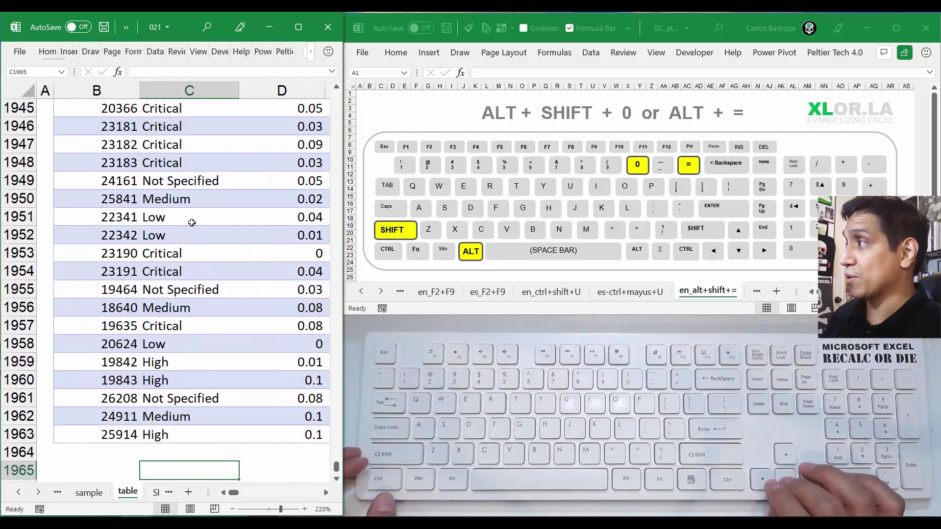
key("Up")
key("Right")
key("Right")
key("Right")
key("Up")
key("Left")
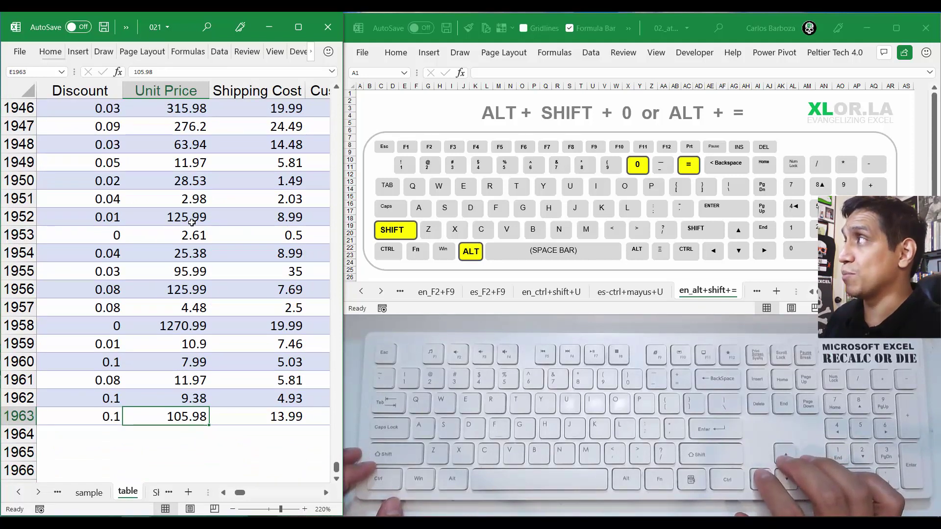
key("Right")
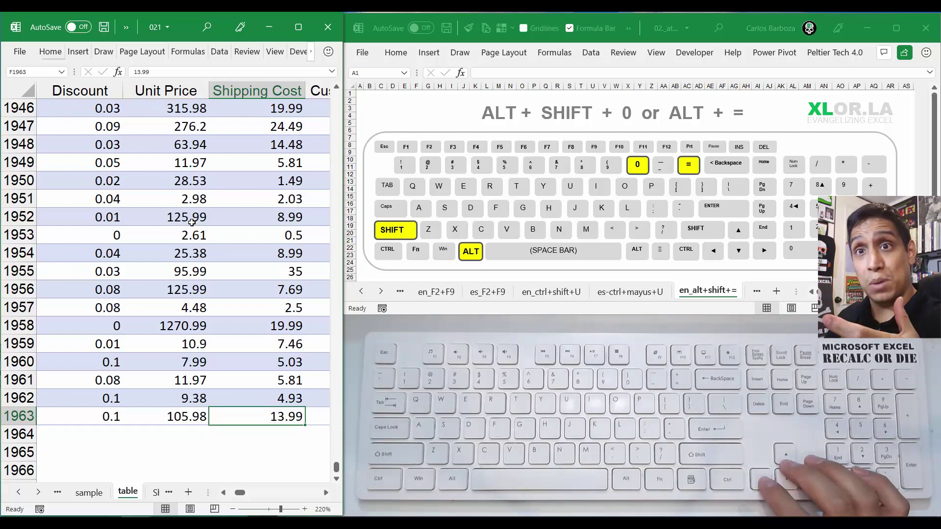
key("Down")
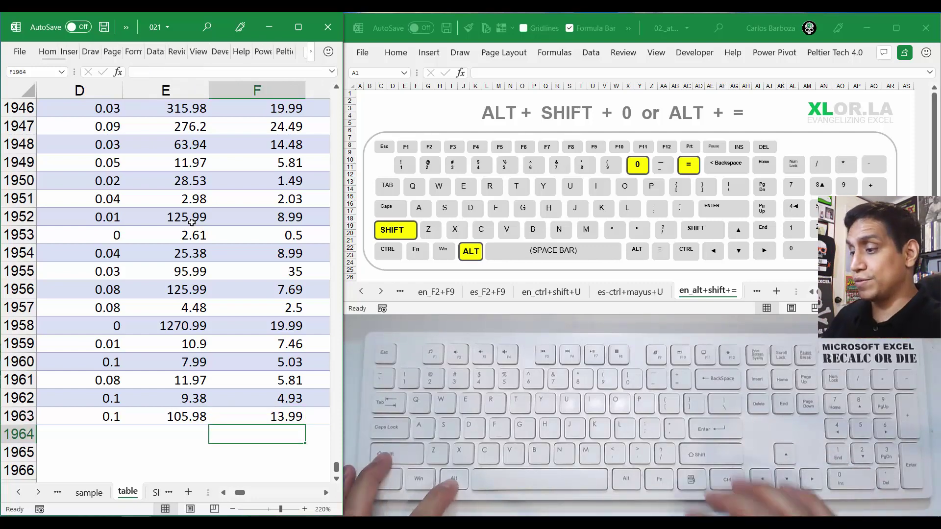
key("alt+equal")
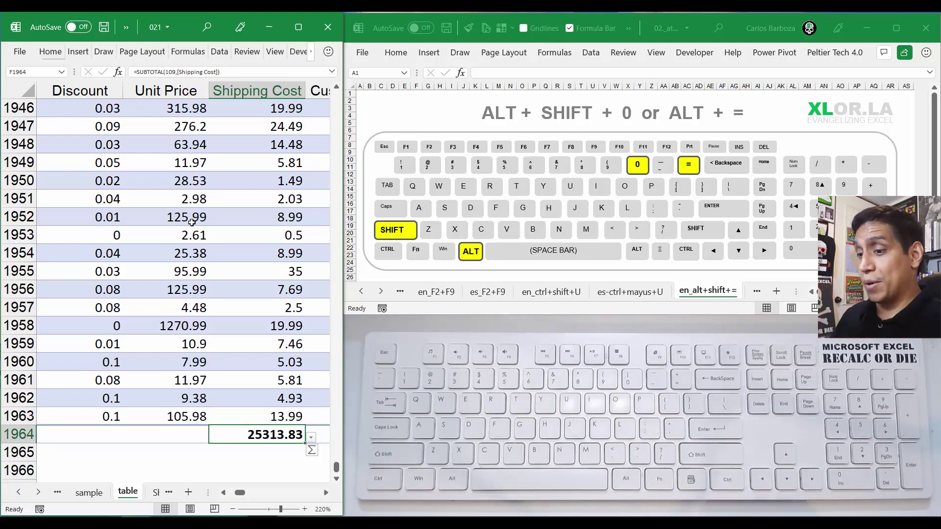
- Switch the Shipping Cost total to Average
key("alt+Down")
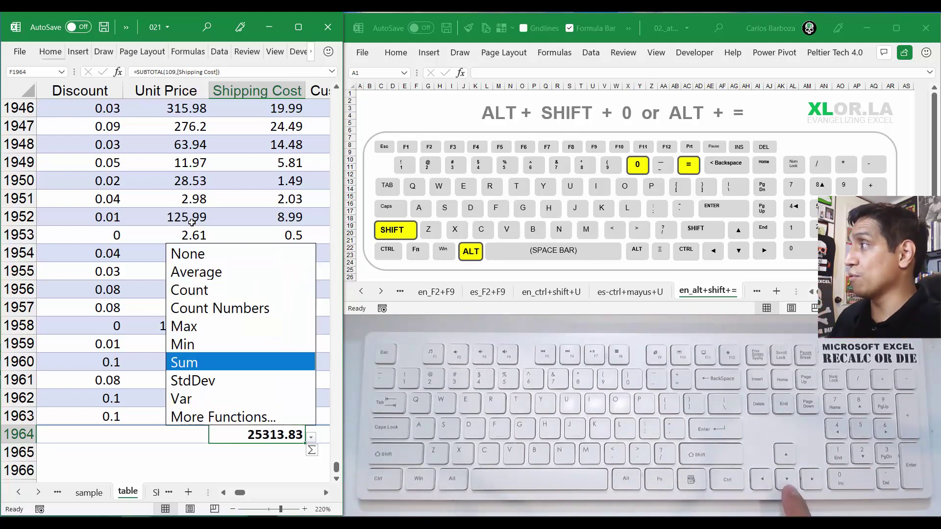
key("Up")
key("Up")
key("Up")
key("Up")
key("Up")
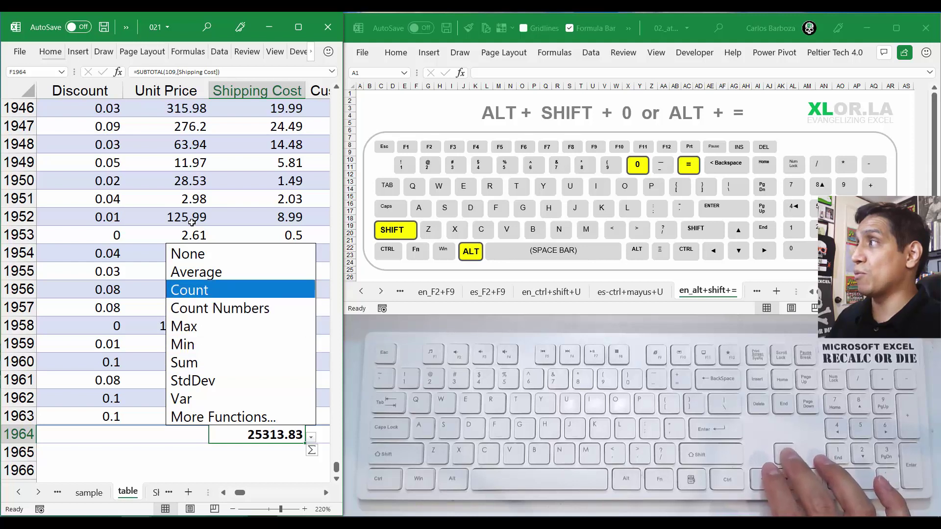
key("Return")
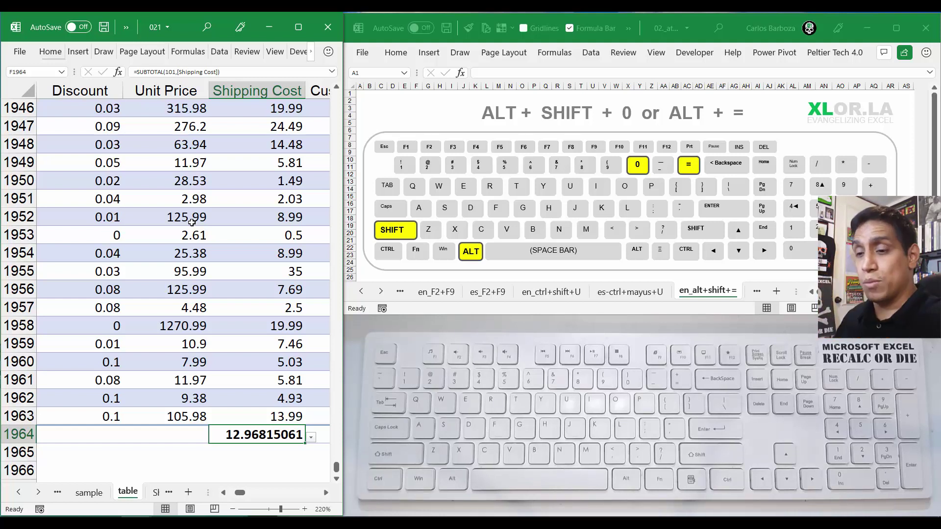
- Change the Shipping Cost total from Average to Min
key("alt+Down")
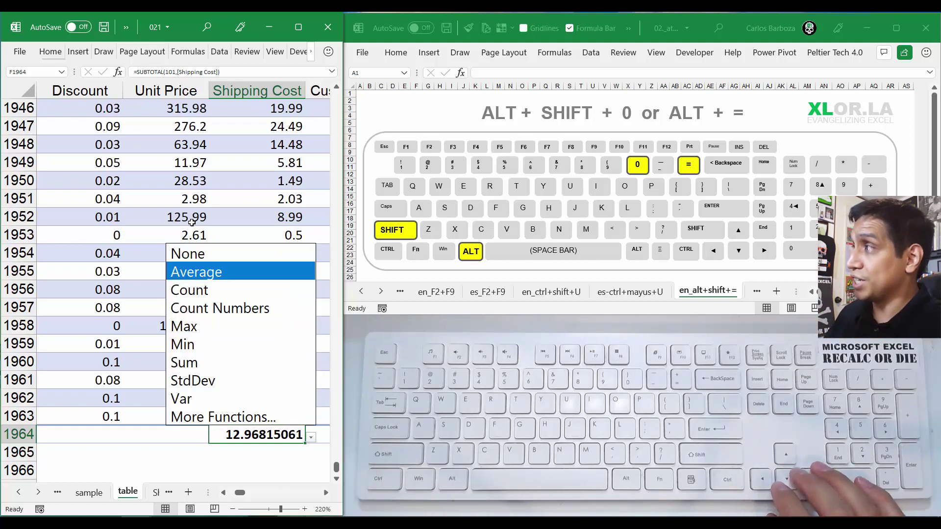
key("Down")
key("Down")
key("Down")
key("Up")
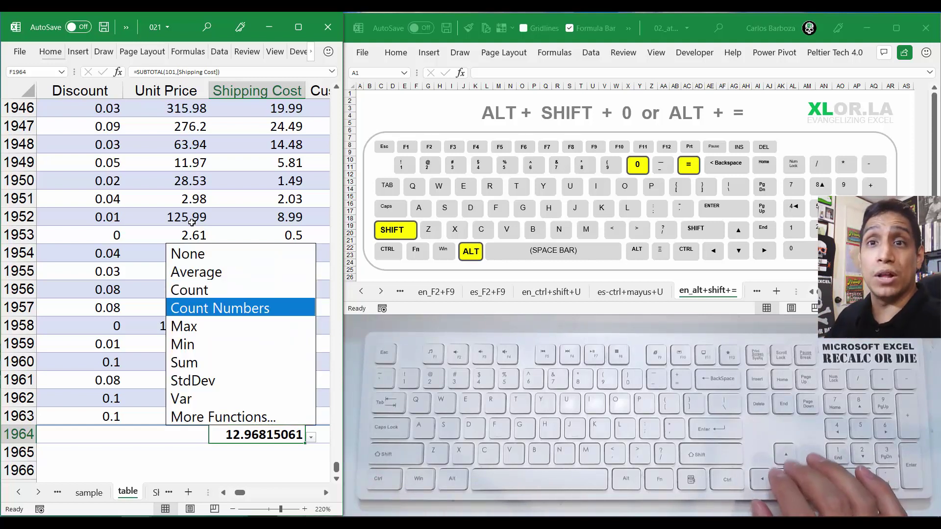
key("Down")
key("Down")
key("Down")
key("Up")
key("Up")
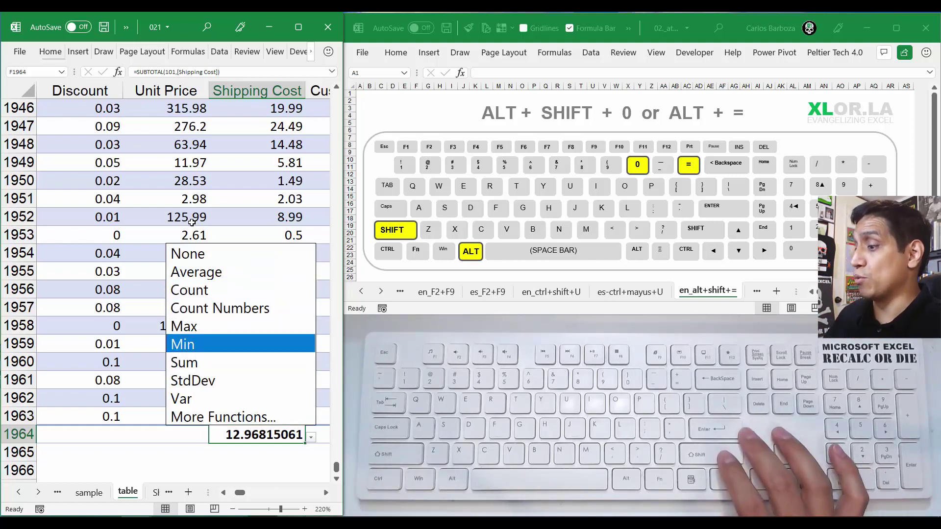
key("Return")
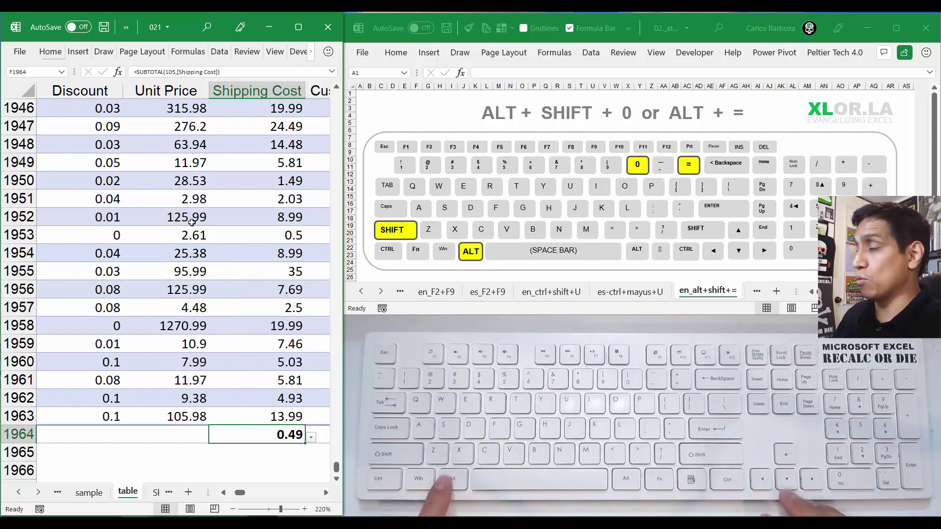
- Change the Shipping Cost total to StdDev, showing 17.41463142
key("alt+Down")
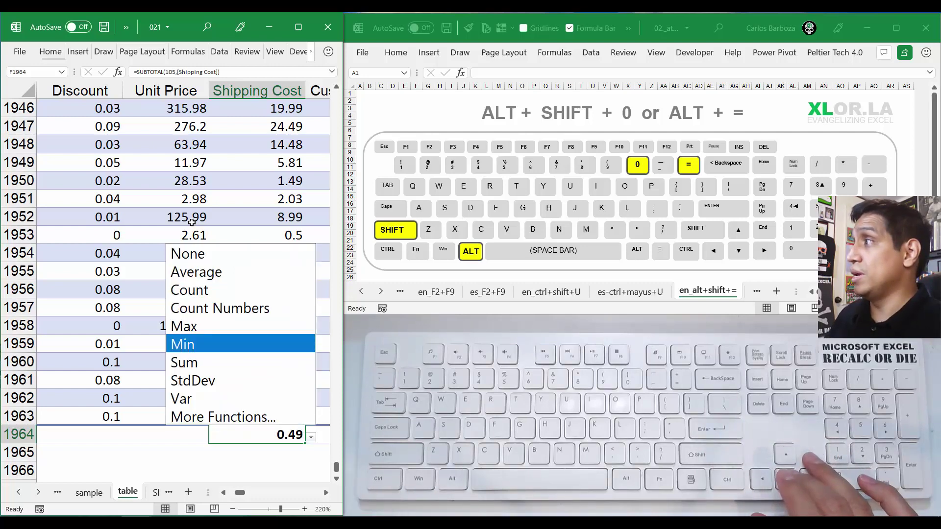
key("Down")
key("Down")
key("Return")
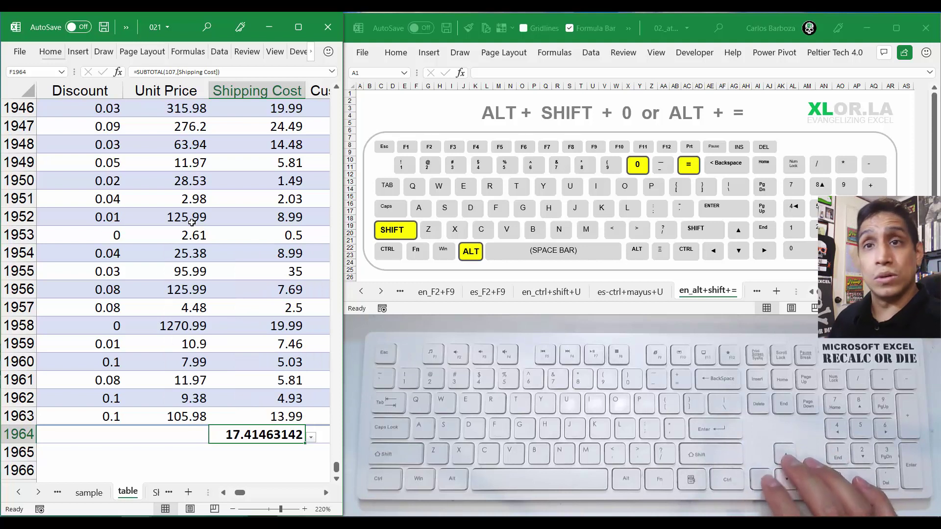